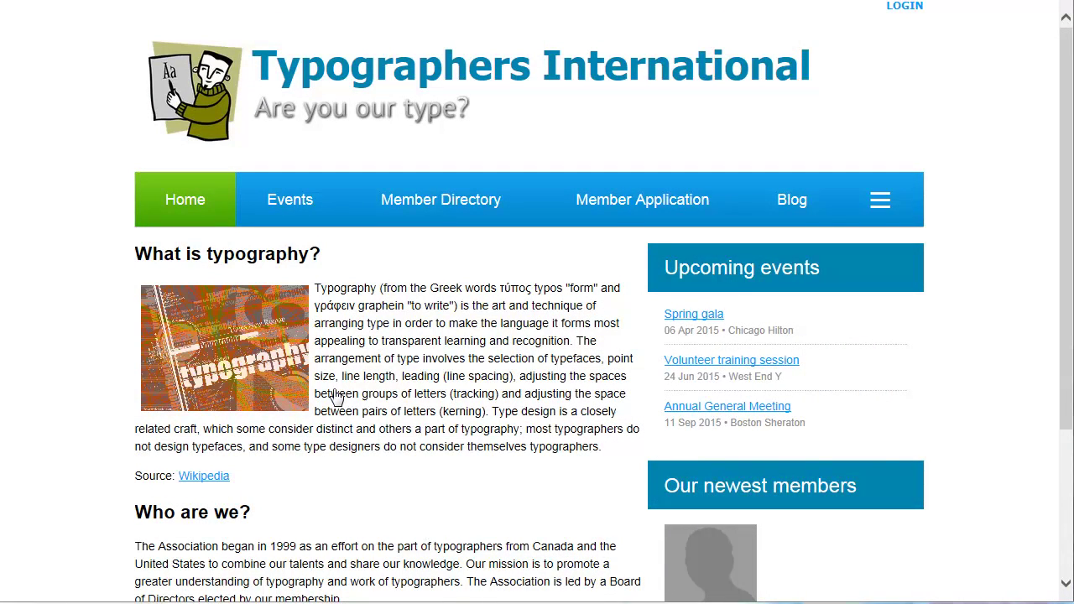
- On the public Events page, start a Members ($100.00) registration for the Fall Conference
click(287, 220)
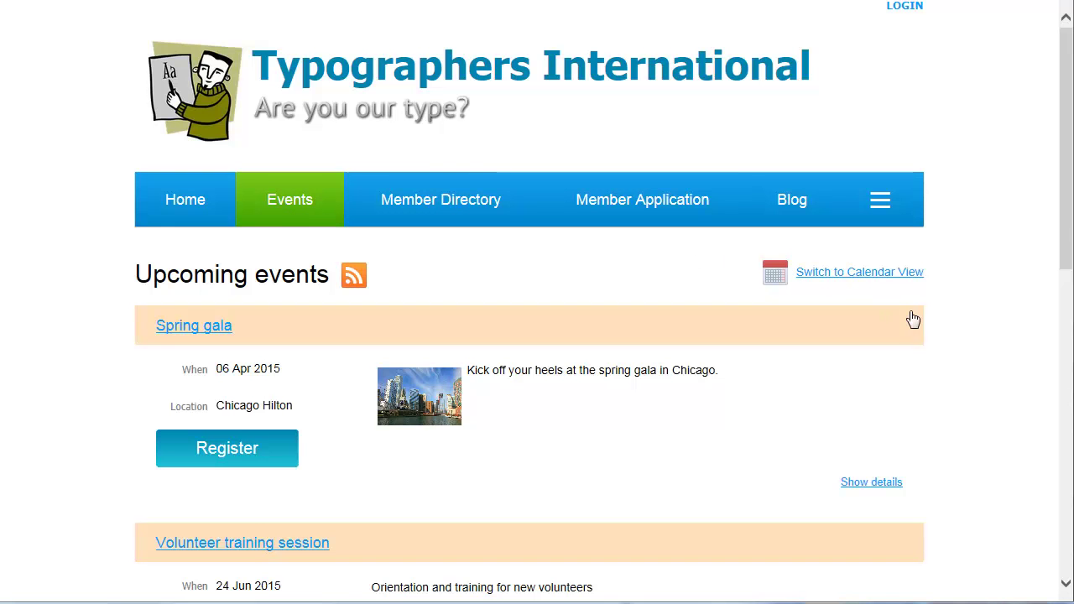
click(1065, 540)
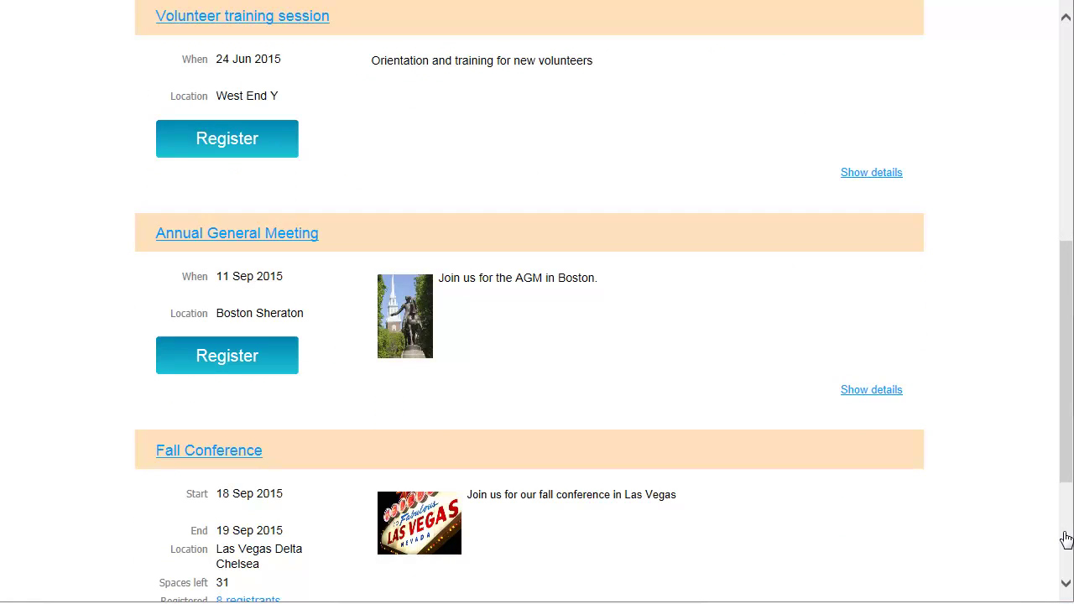
click(1065, 539)
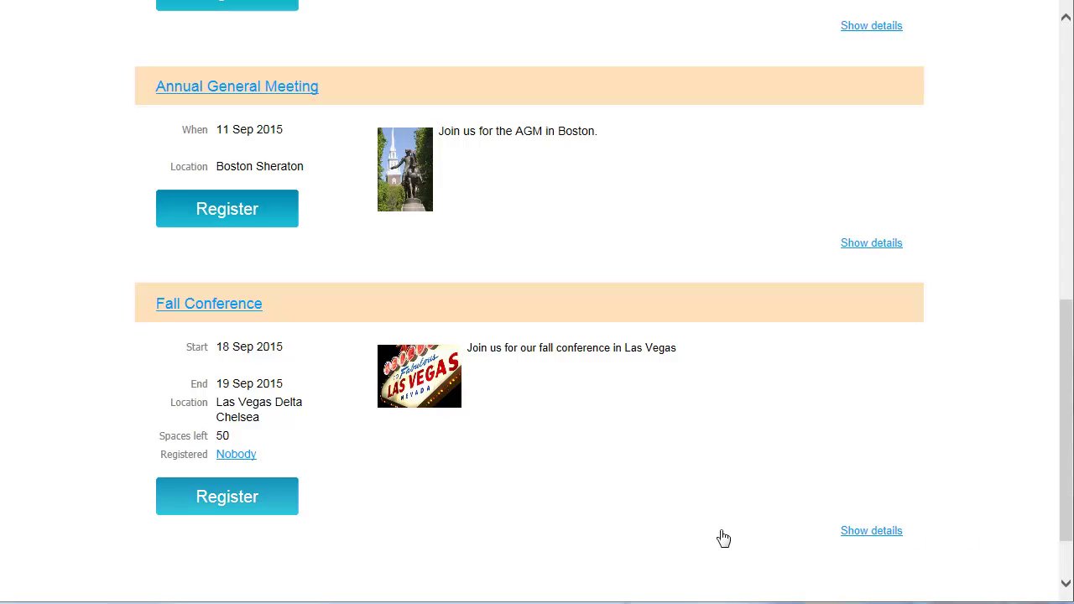
click(199, 511)
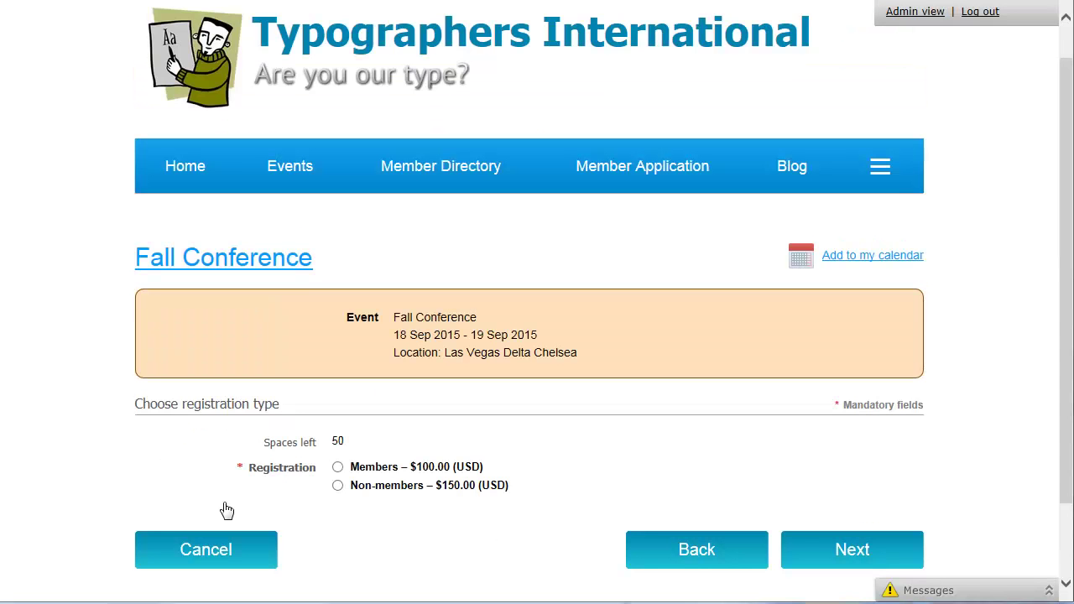
click(336, 471)
click(801, 550)
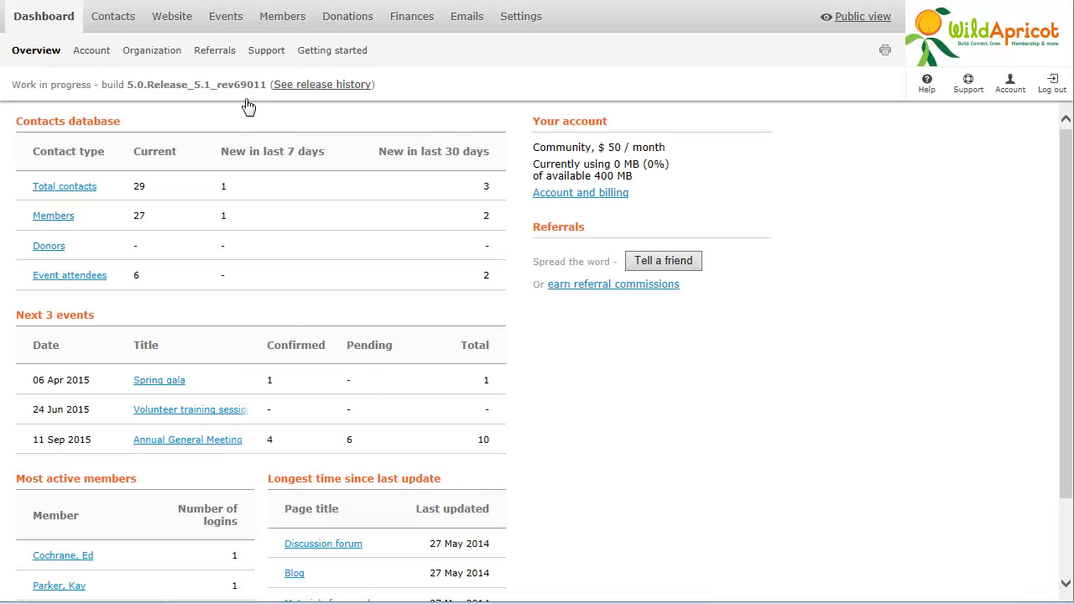
- In the admin event list, view the Annual General Meeting's details, then go back
click(243, 28)
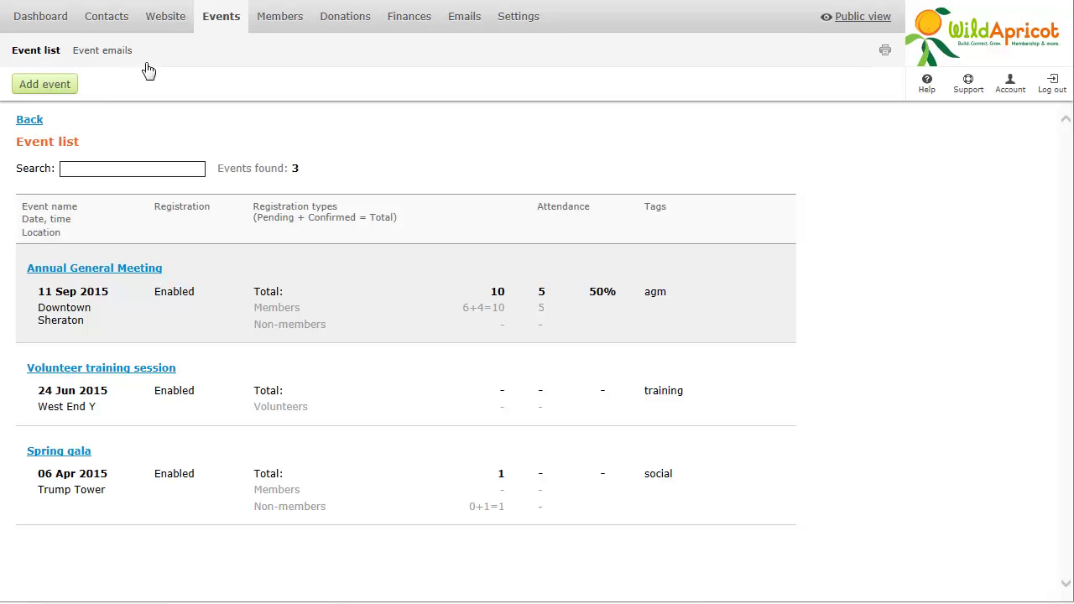
click(97, 268)
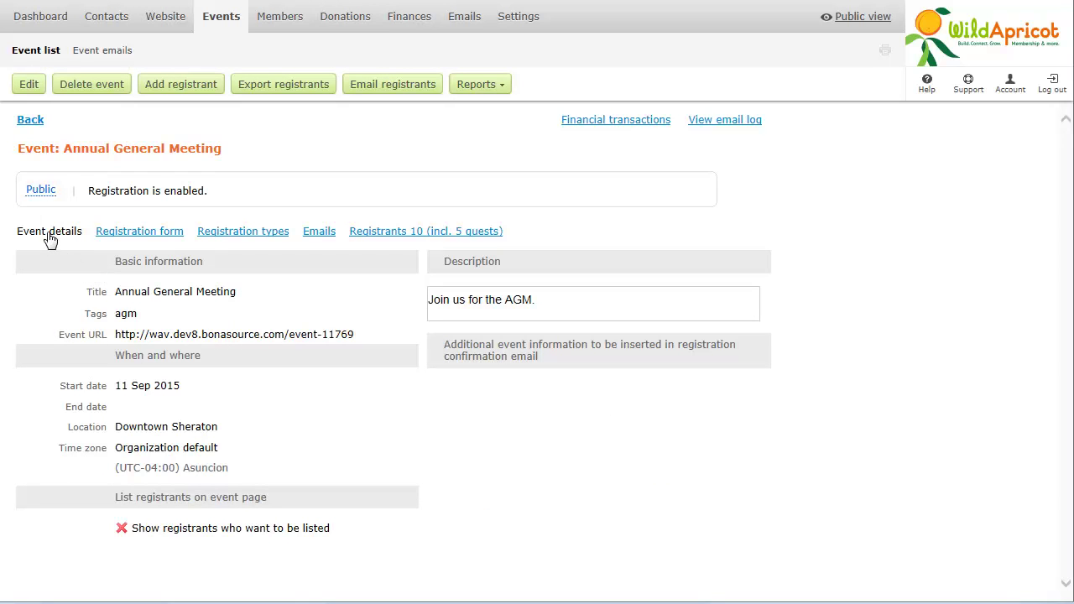
click(30, 122)
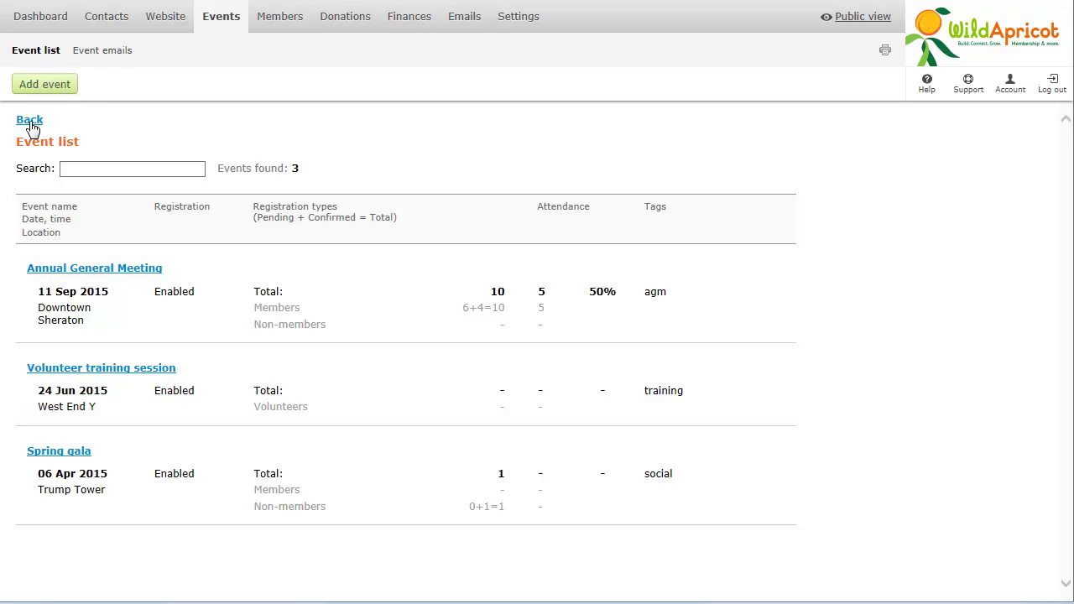
- Add a new blank event from scratch rather than copying an existing one
click(37, 87)
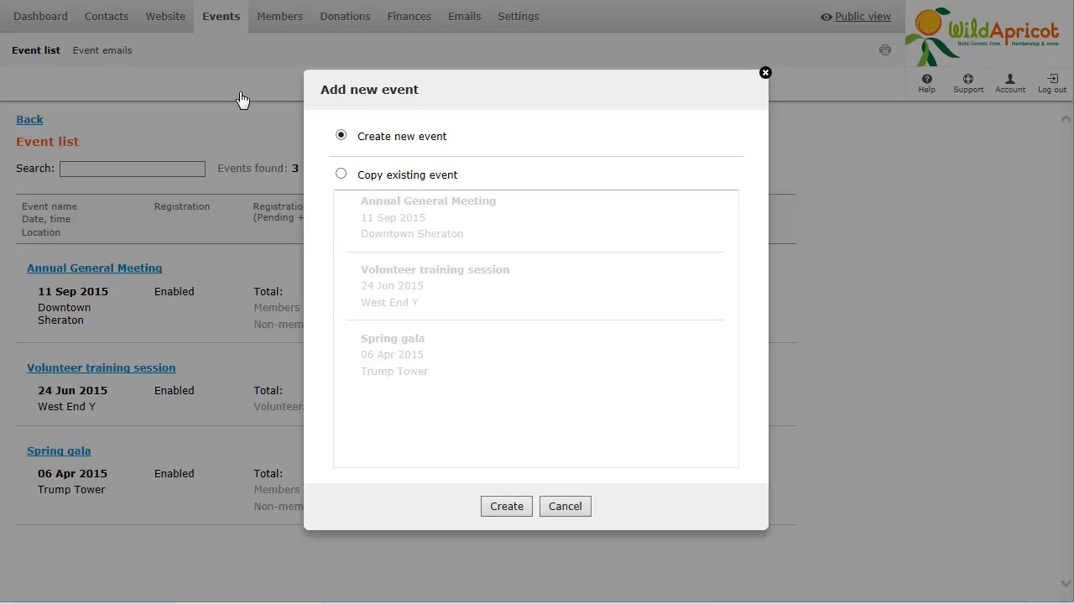
click(419, 178)
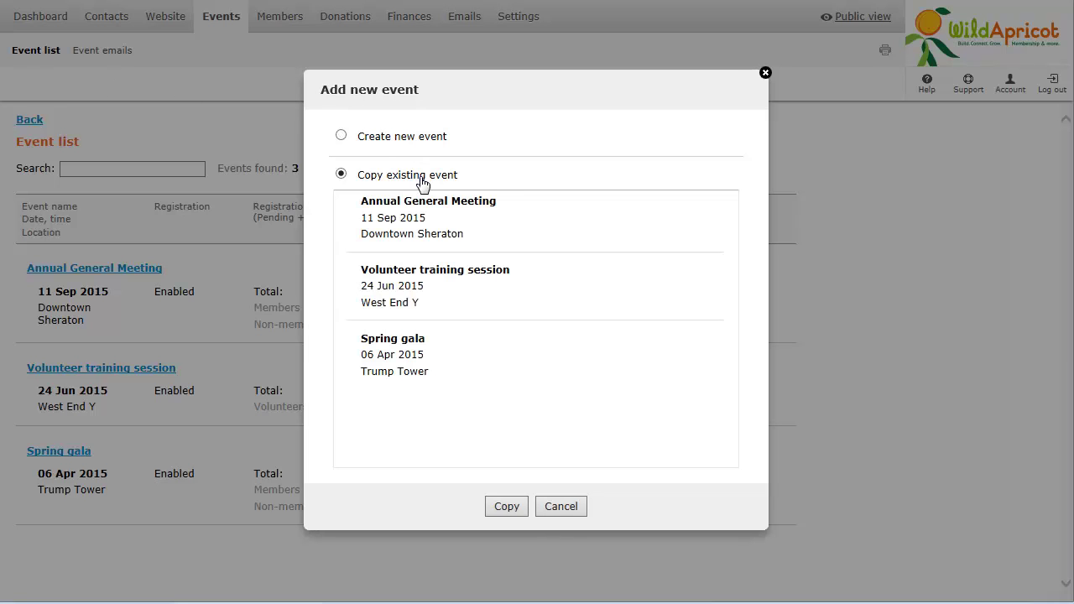
click(342, 137)
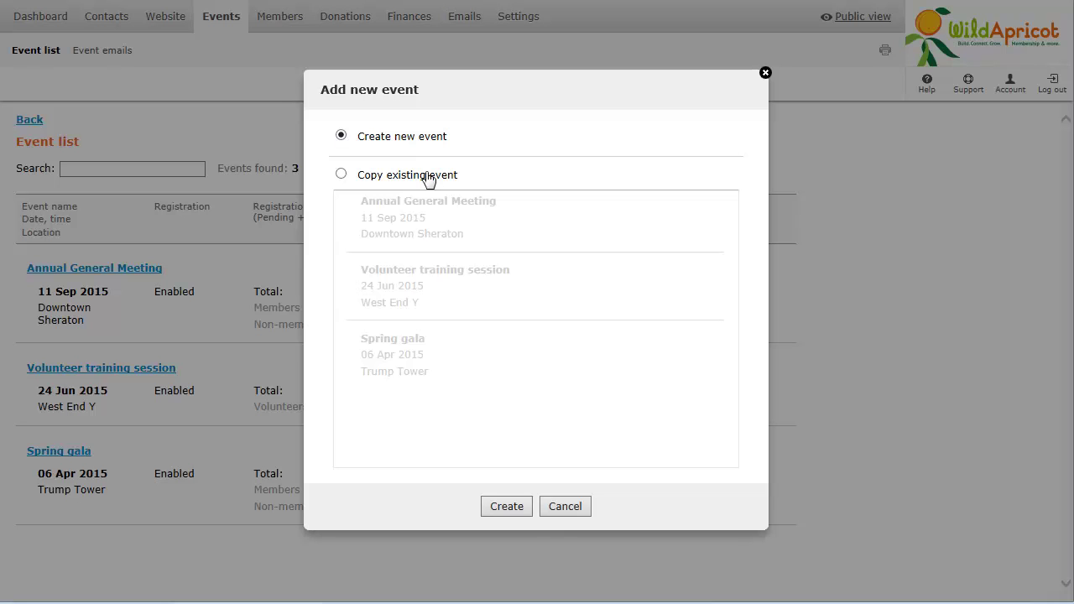
click(506, 507)
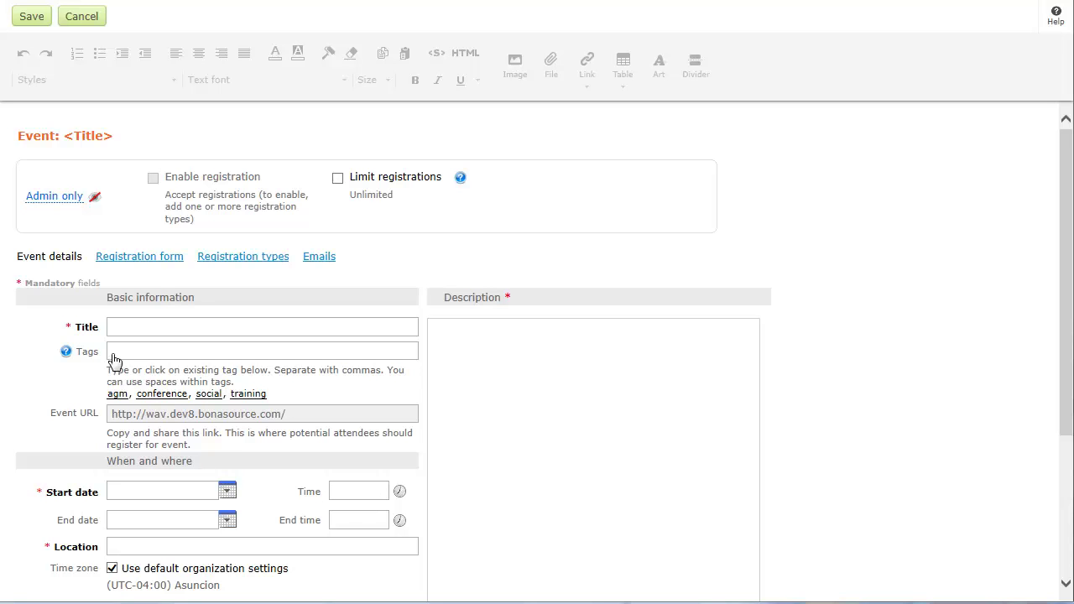
- Title the event 'Fall Conference' and set its dates to 18–19 September 2015
click(110, 325)
text(Fall Conference)
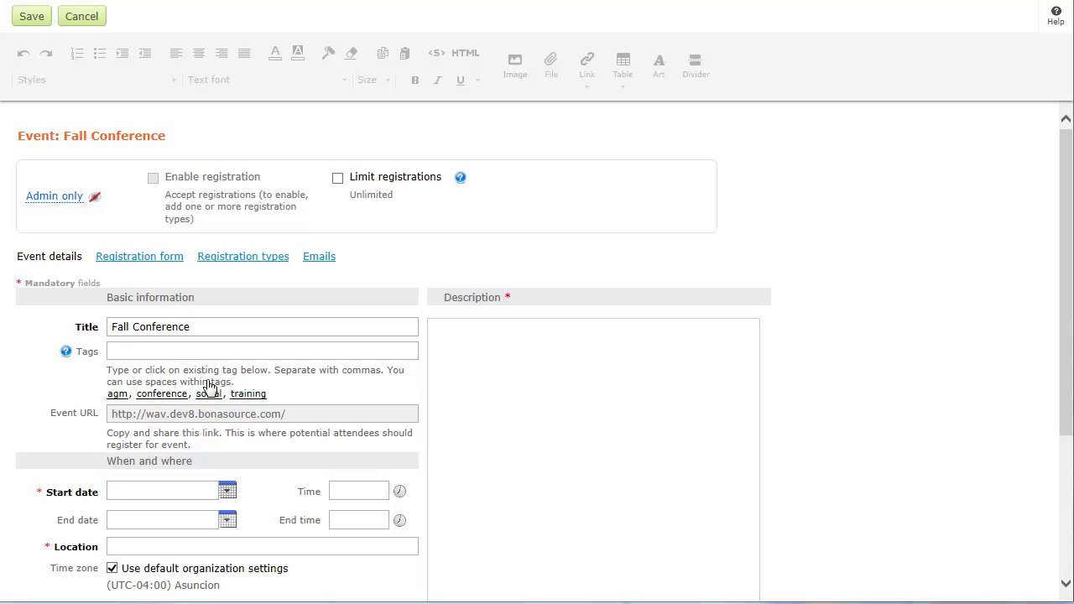
click(227, 491)
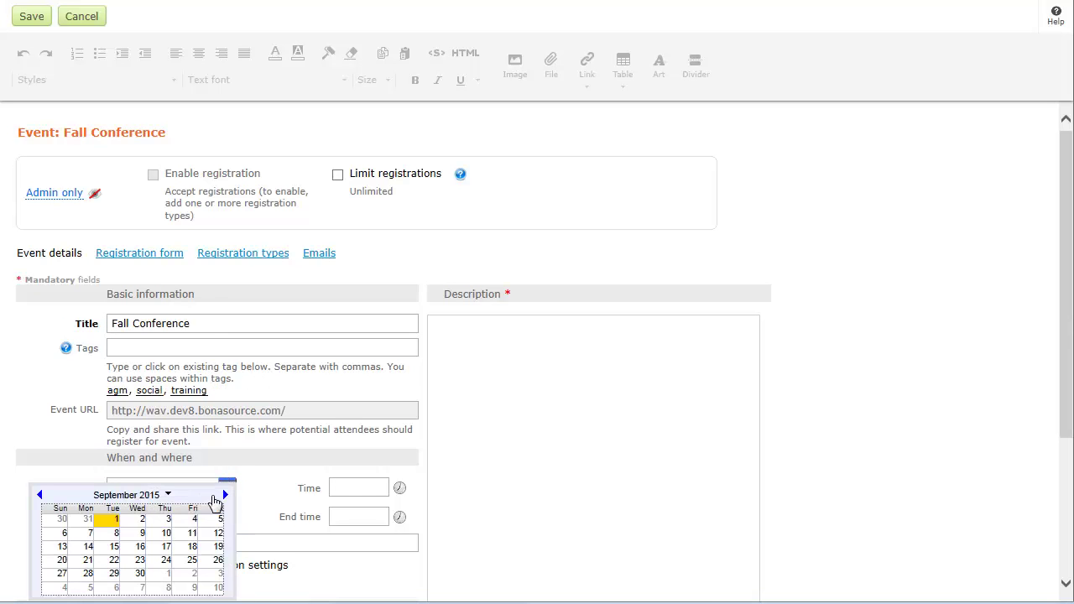
click(192, 546)
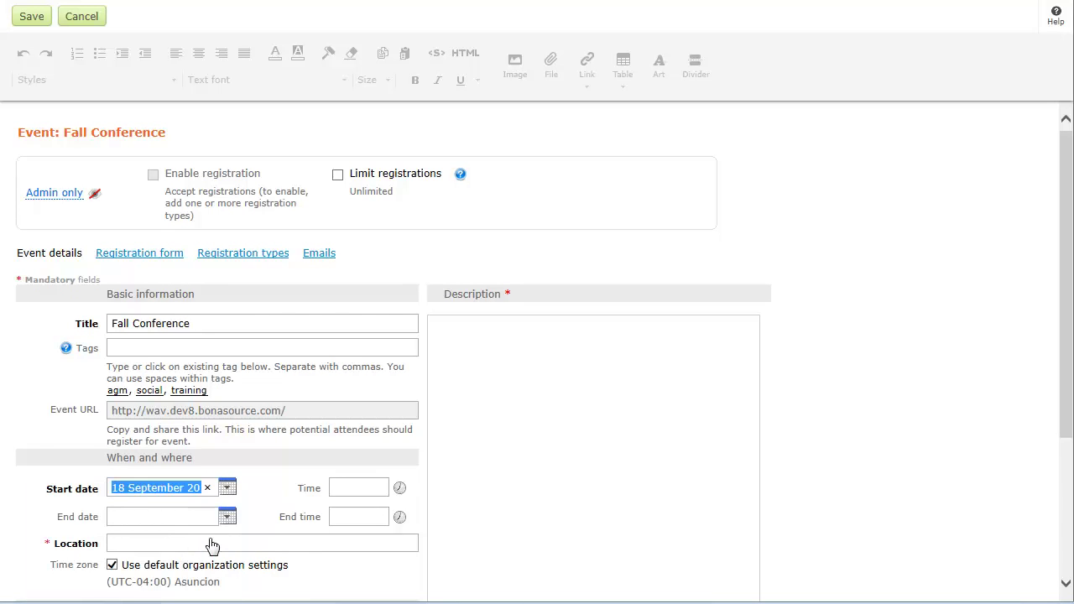
click(224, 515)
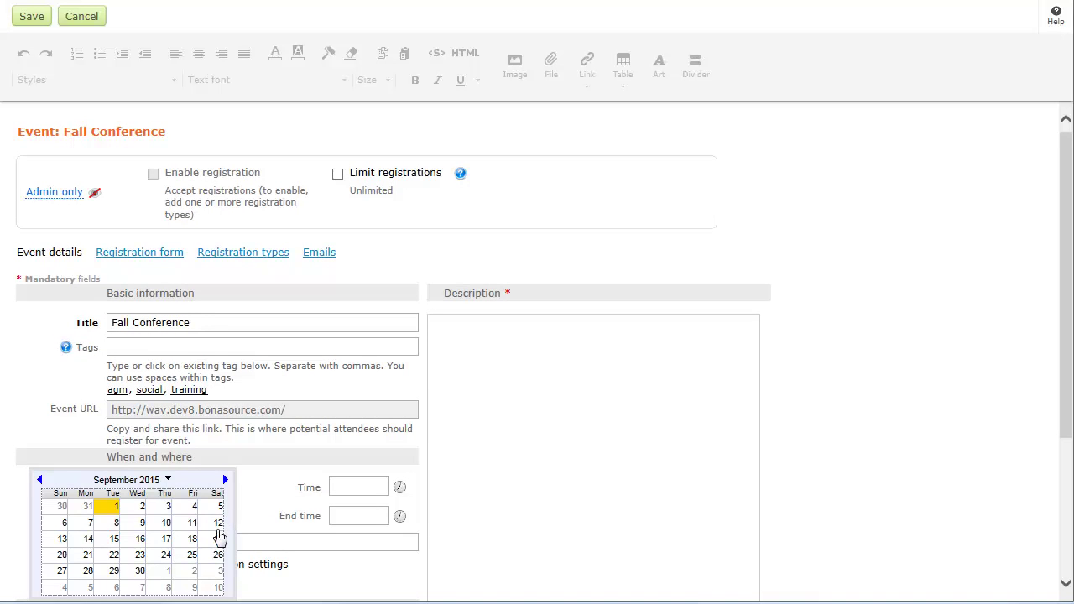
click(218, 541)
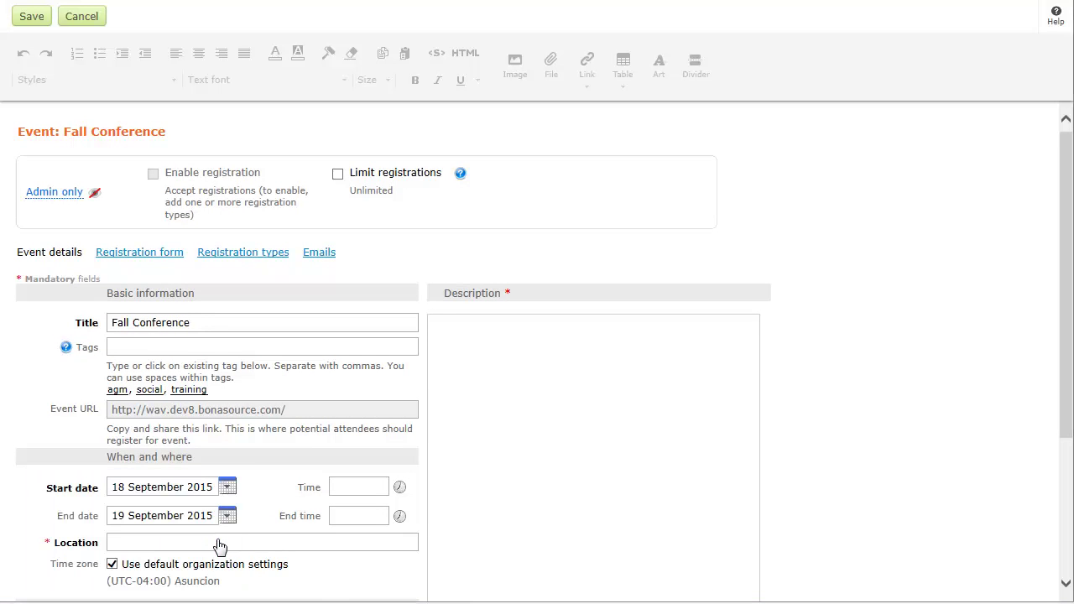
- Set the location to 'Las Vegas Delta Chelsea' and paste in the one-line description
click(113, 543)
text(Las Vegas Delta Chelsea)
click(429, 323)
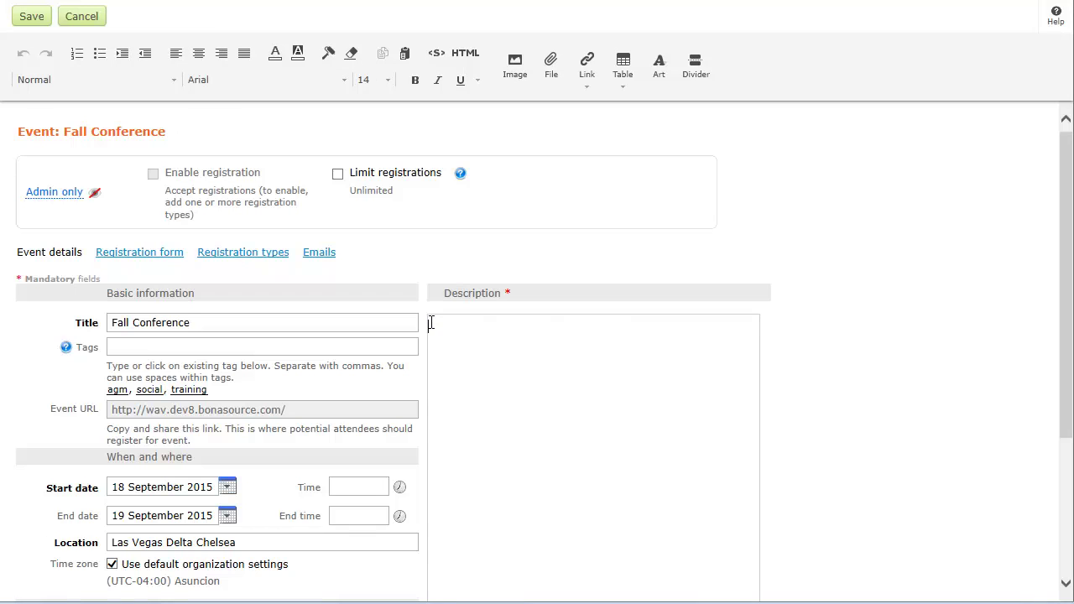
text(Join us for our fall conference in Las Vegas)
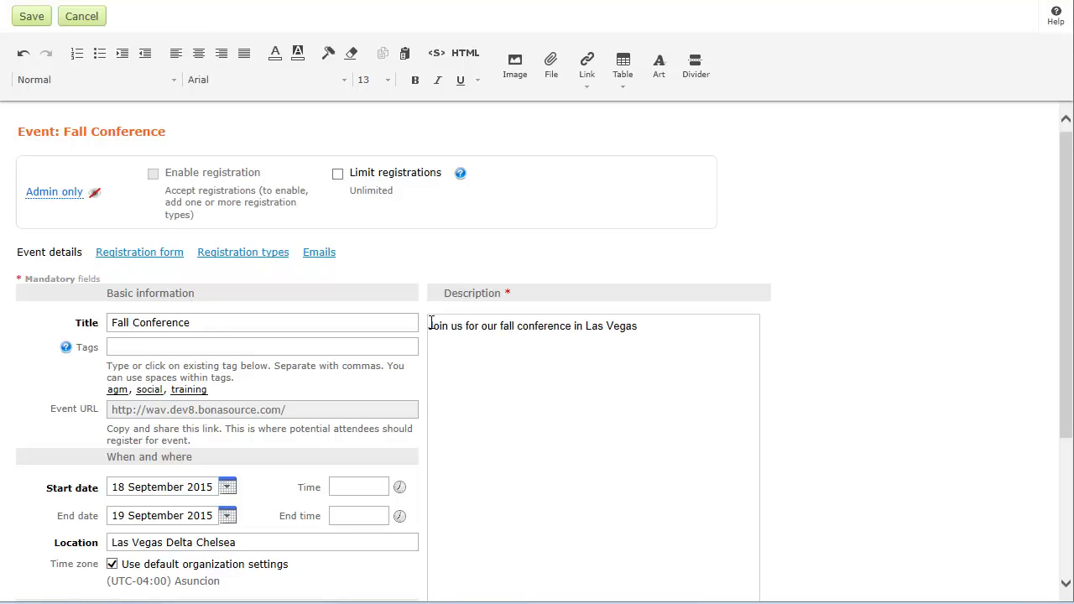
- Insert the las_vegas picture at Small (100px) with text wrapping beside the description
click(516, 68)
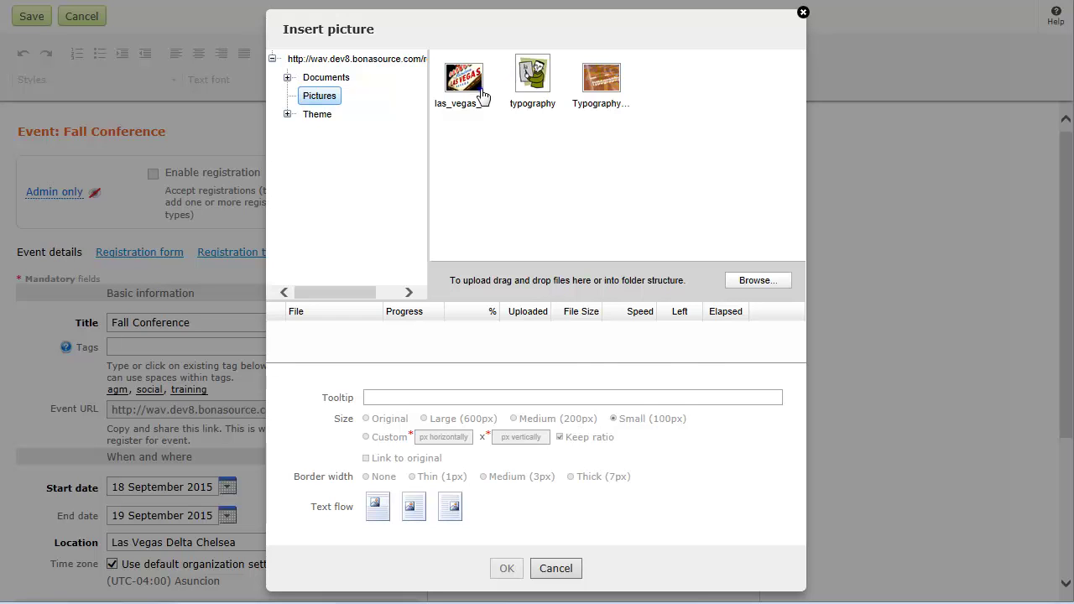
click(483, 96)
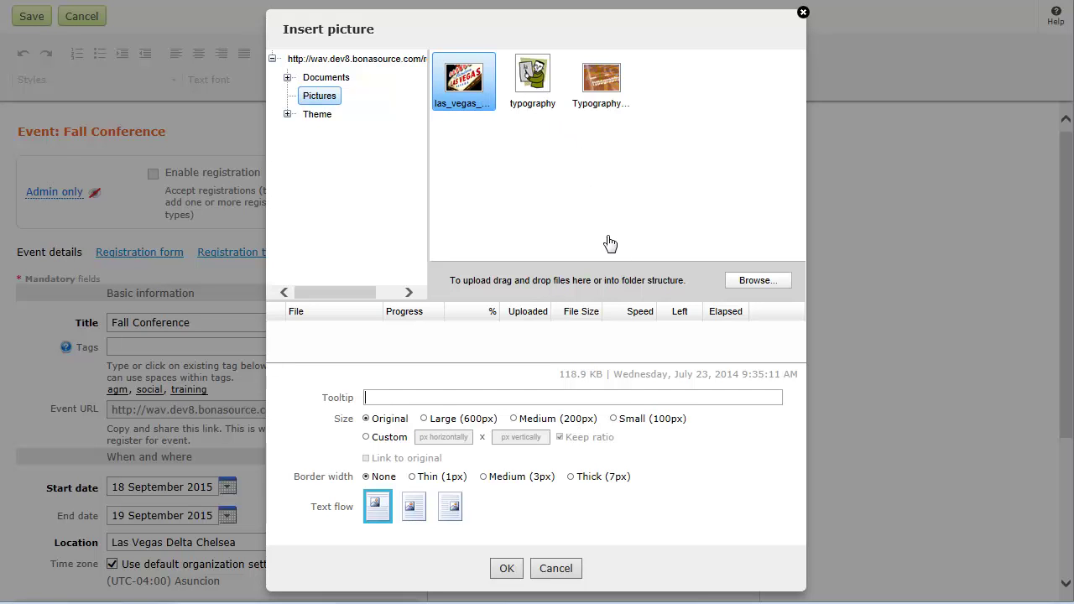
click(619, 419)
click(415, 509)
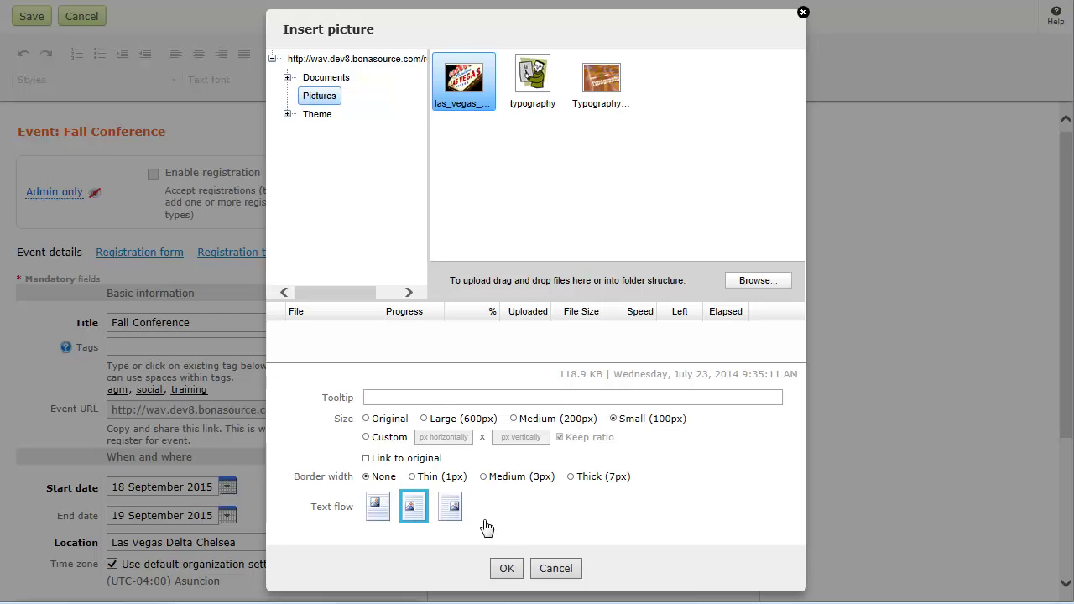
click(506, 569)
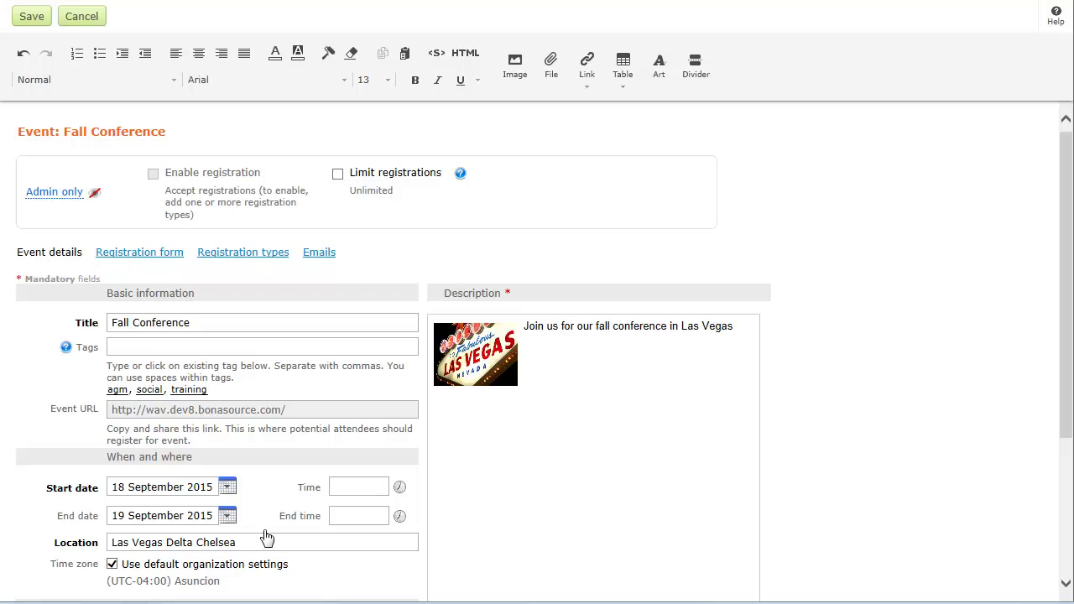
- Change the event's access permissions from Admin only to Public and save
click(59, 197)
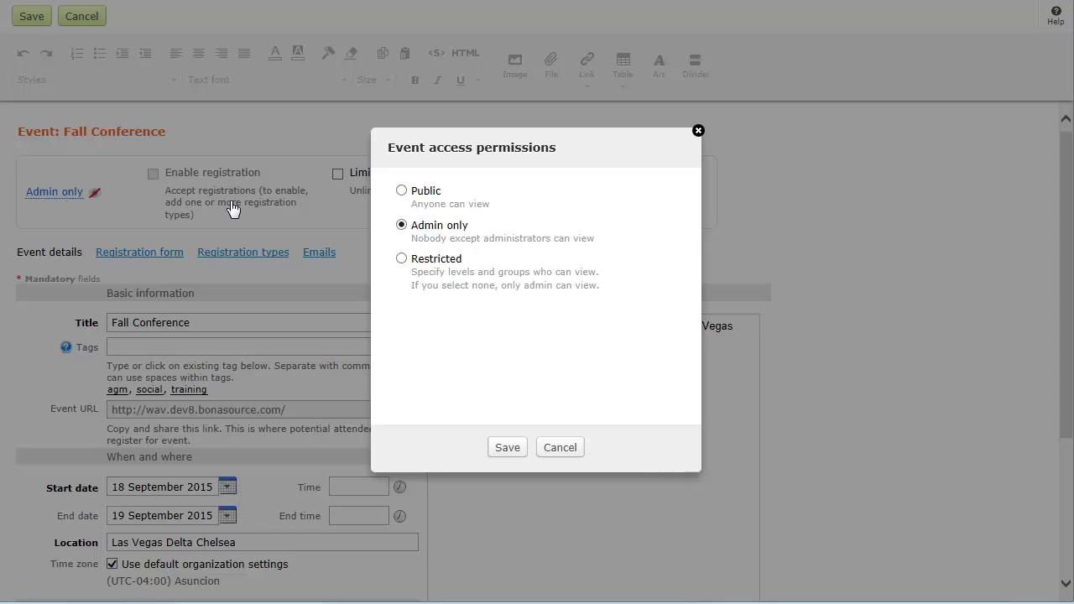
click(401, 259)
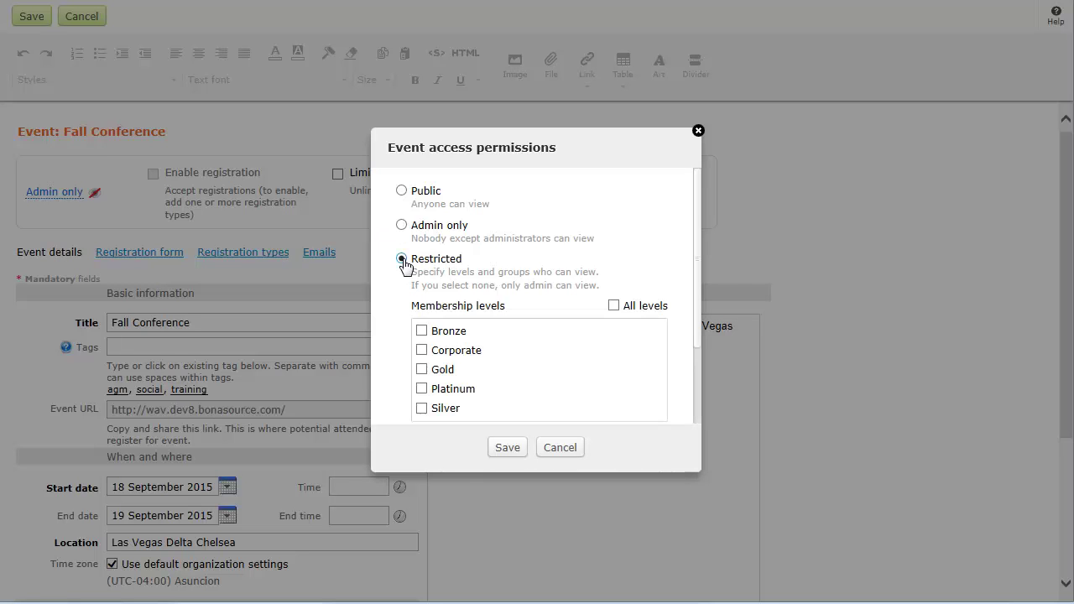
click(403, 191)
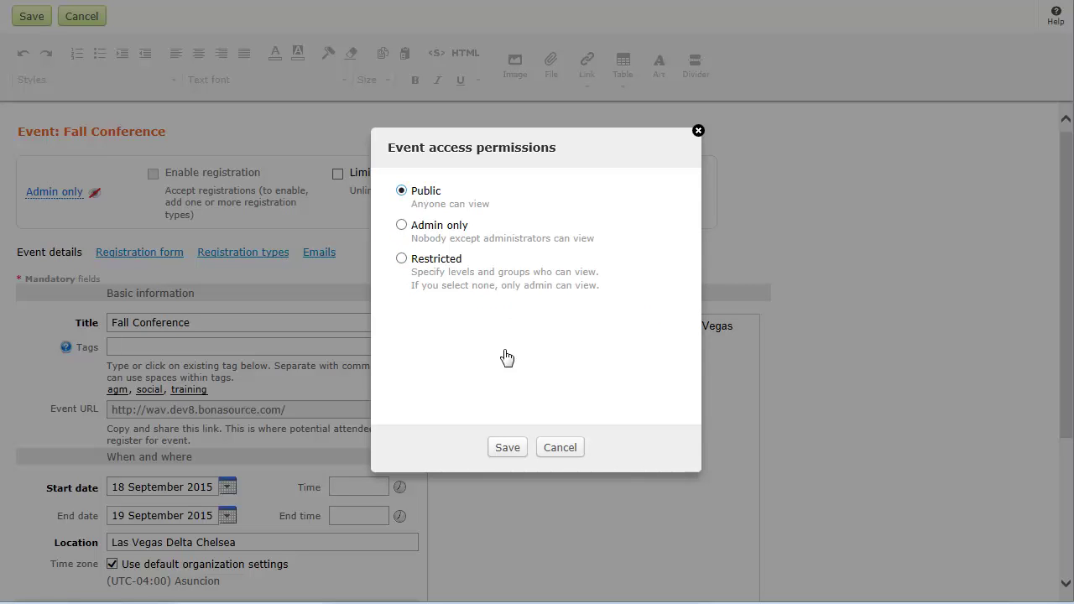
click(507, 447)
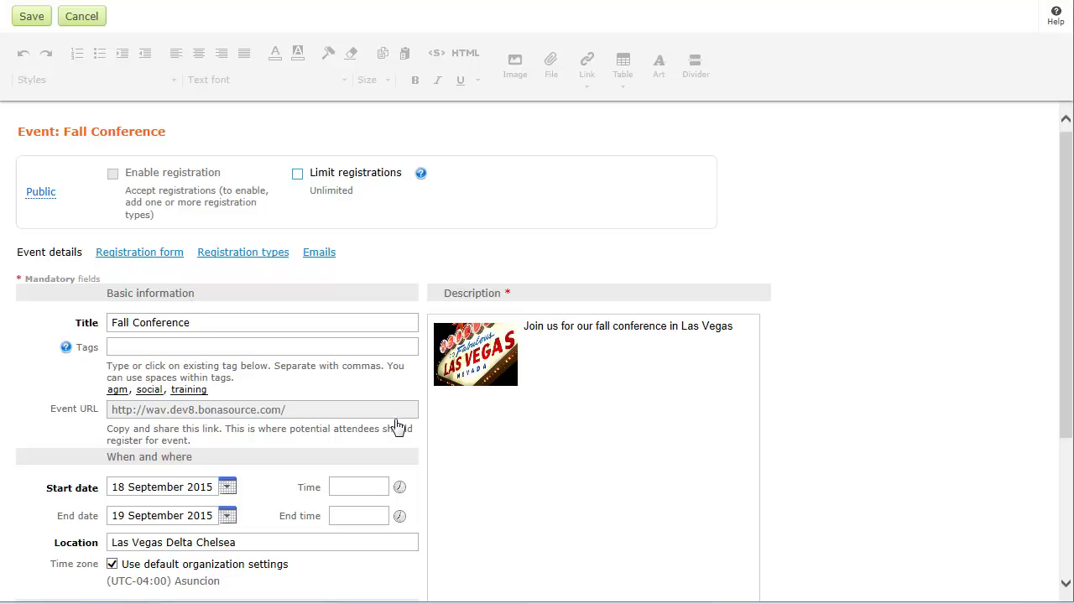
- Turn on the registration limit and cap it at 50
click(297, 175)
click(390, 192)
text(50)
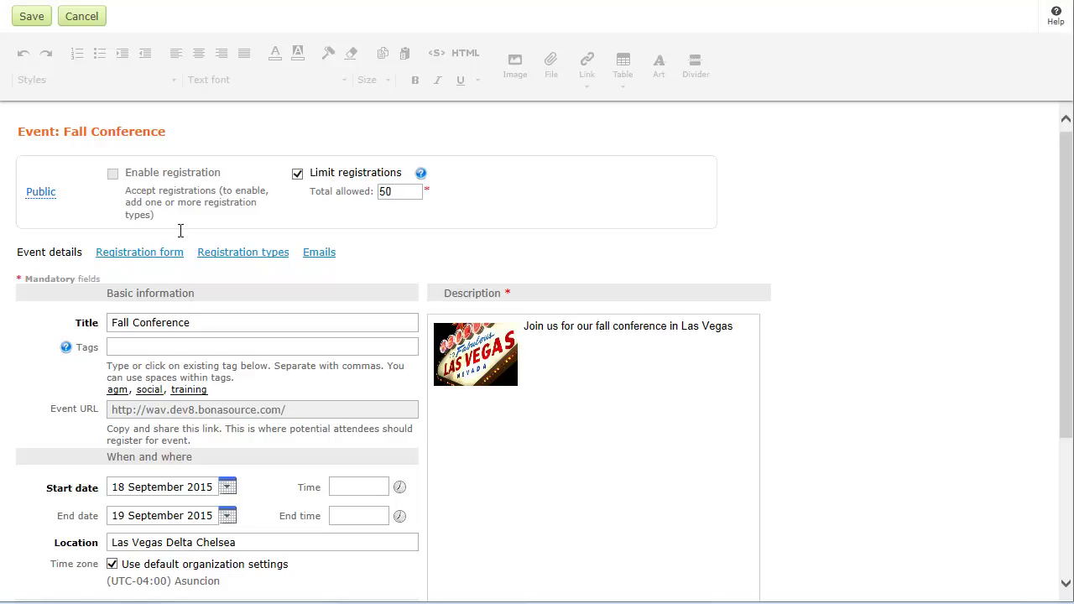
- Tag the event 'conference' and tick 'Show registrants who want to be listed'
click(110, 347)
text(conference)
click(1064, 562)
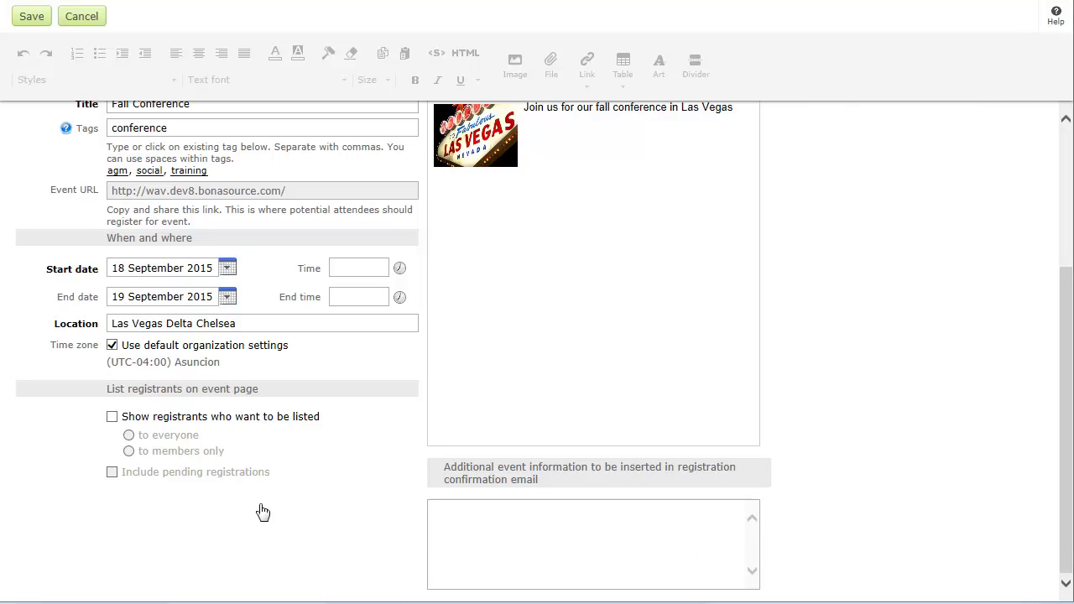
click(112, 417)
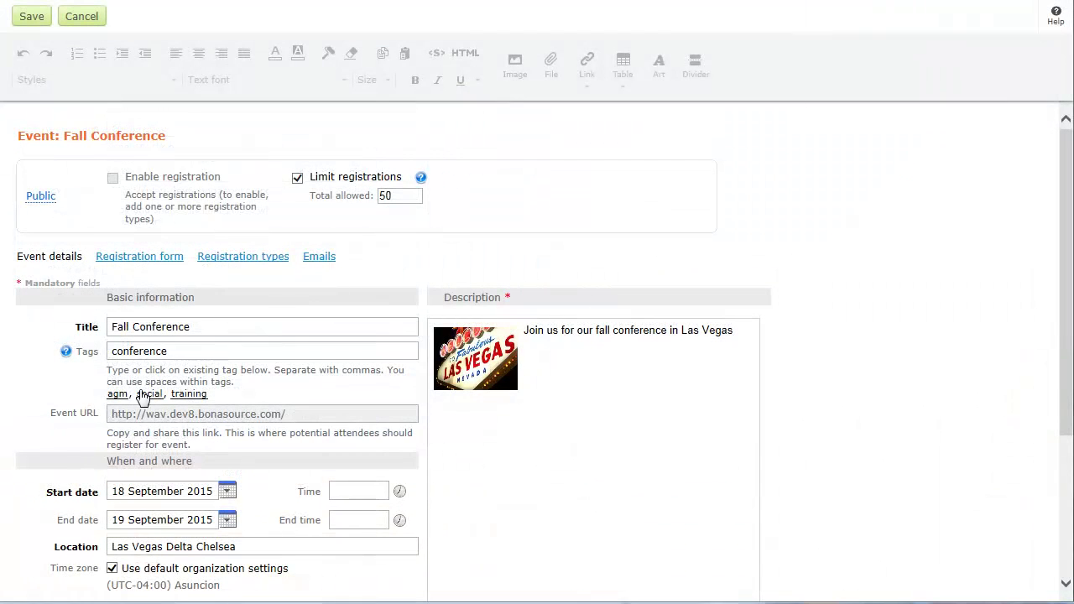
- Clear the common registration fields and add a 'Meal choice' dropdown with Chicken, Fish, Vegetarian
click(157, 266)
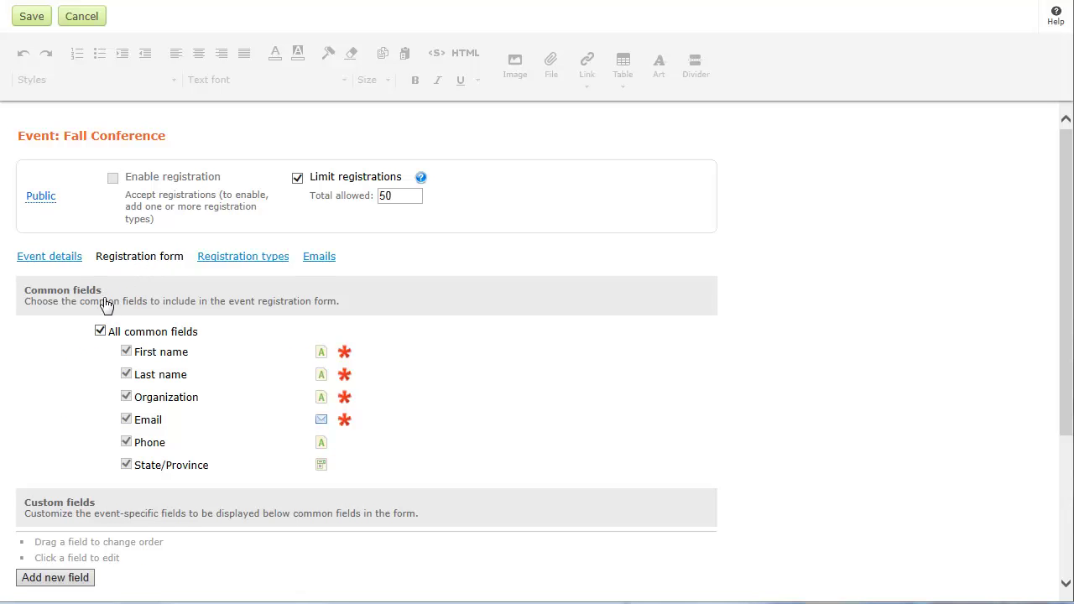
click(100, 333)
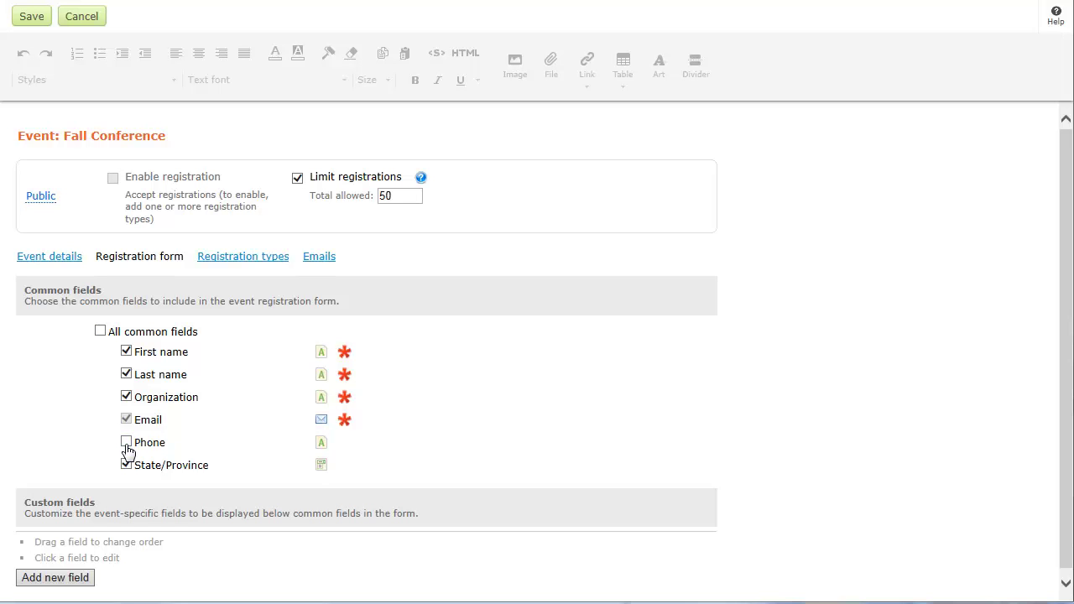
click(55, 577)
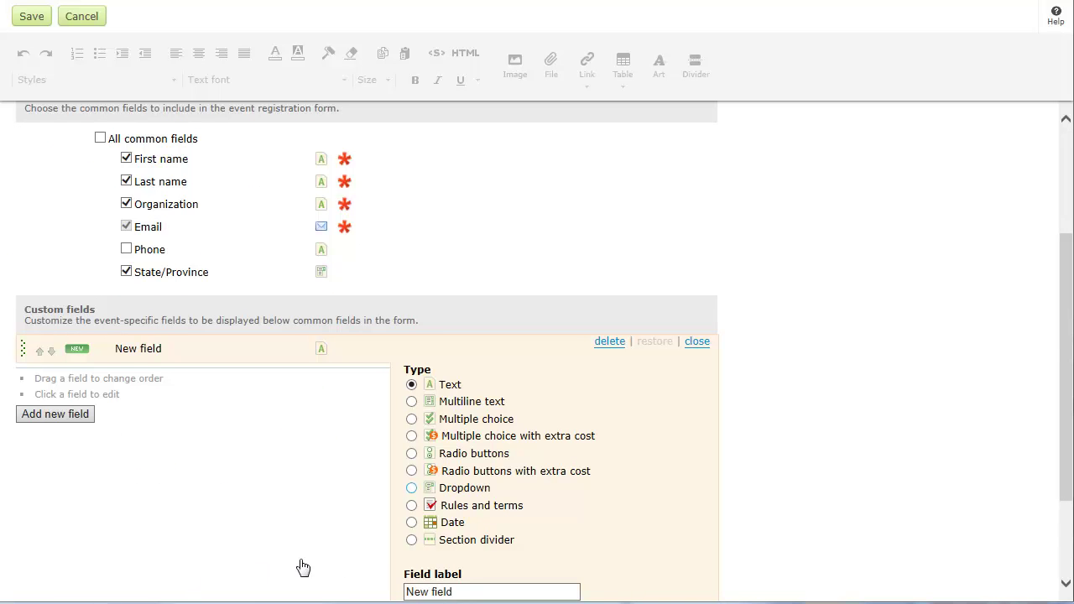
click(412, 489)
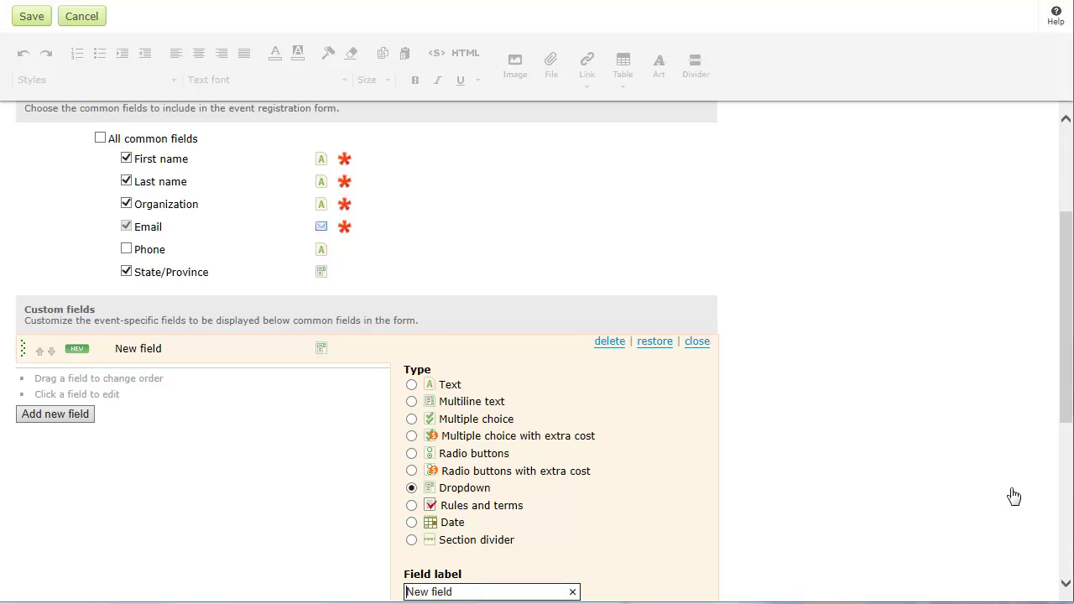
click(1064, 496)
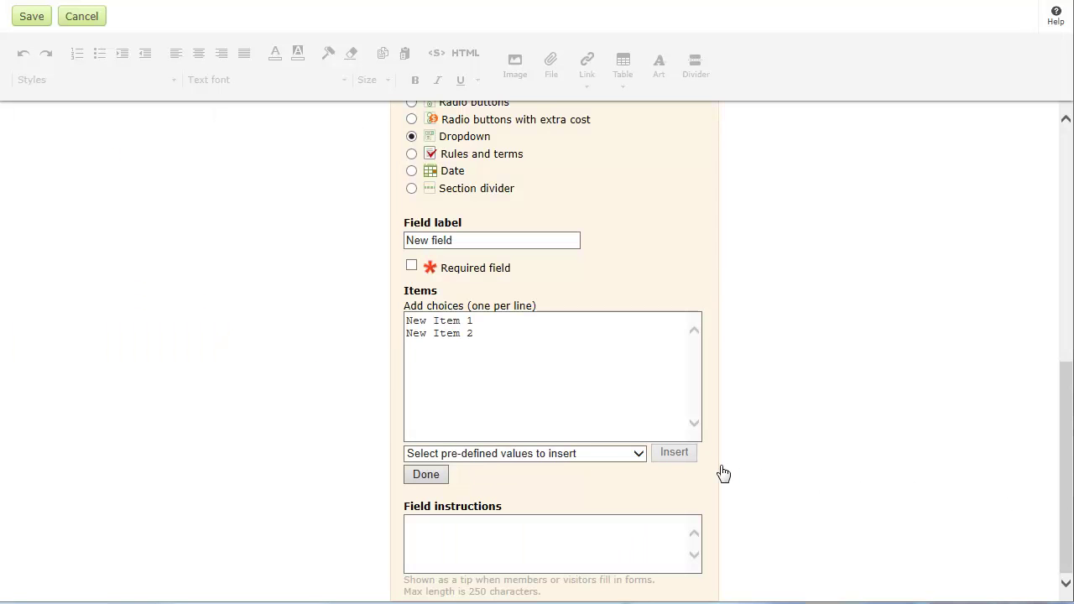
click(406, 238)
text(Meal choice)
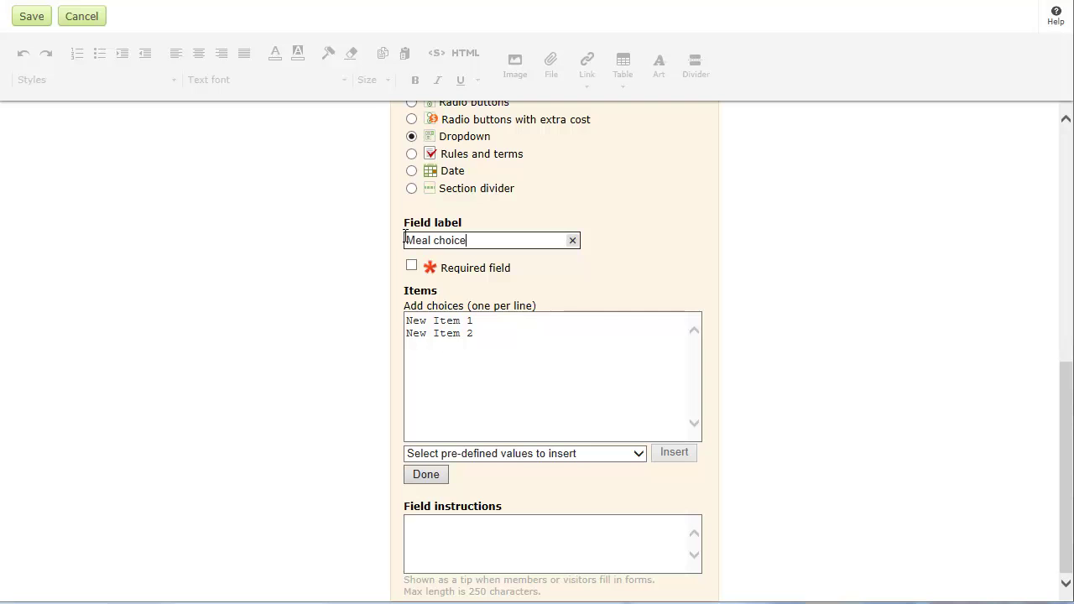
click(405, 319)
text(Chicken Fish Vegetarian)
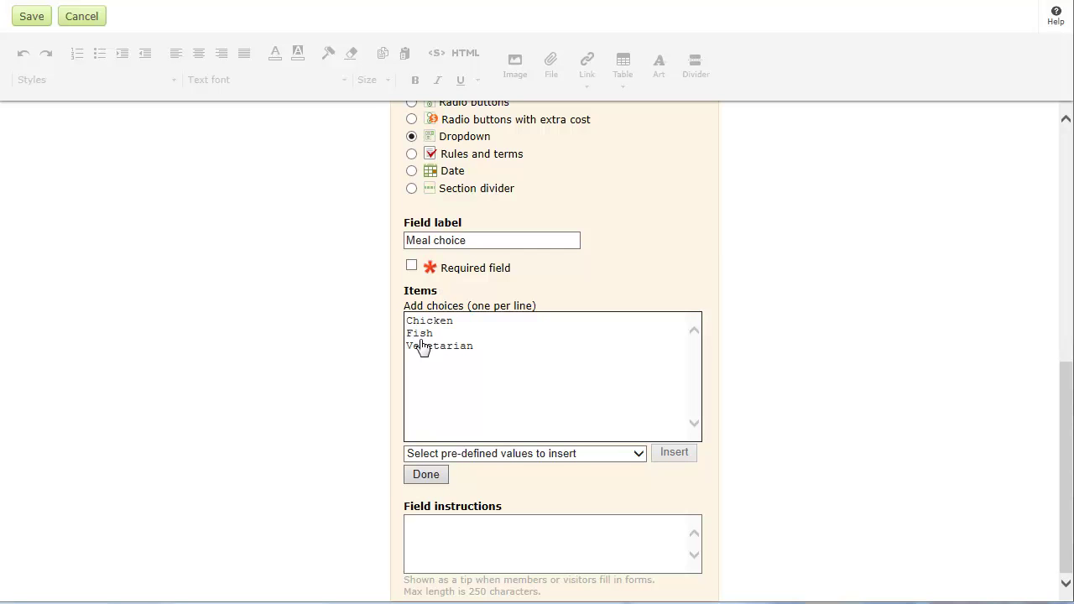
click(426, 475)
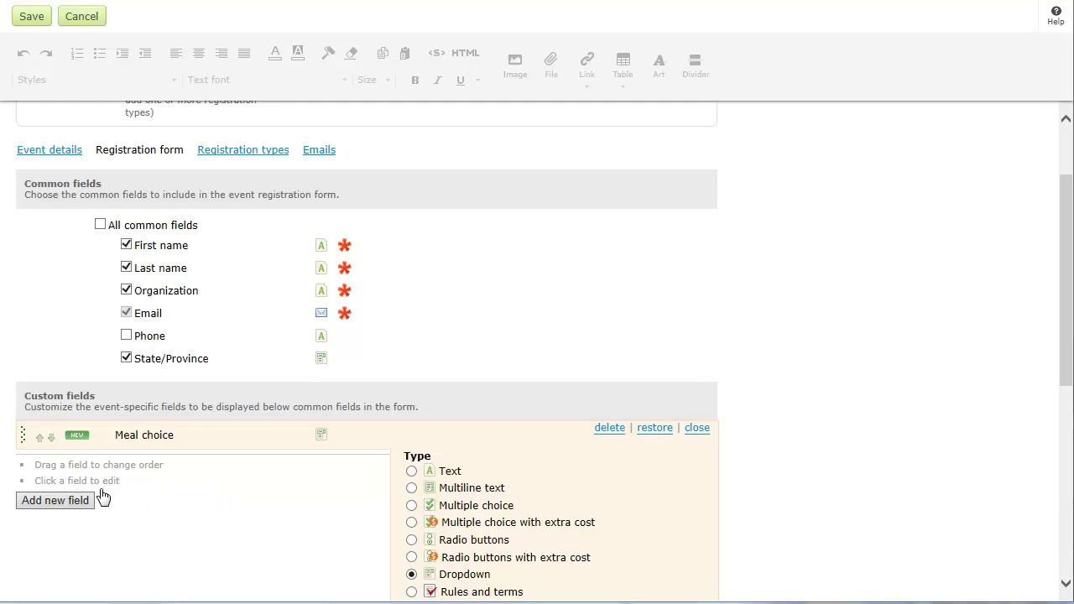
- Add a 'Preferred seating' extra-cost multiple-choice field with a Front row option at 25
click(75, 501)
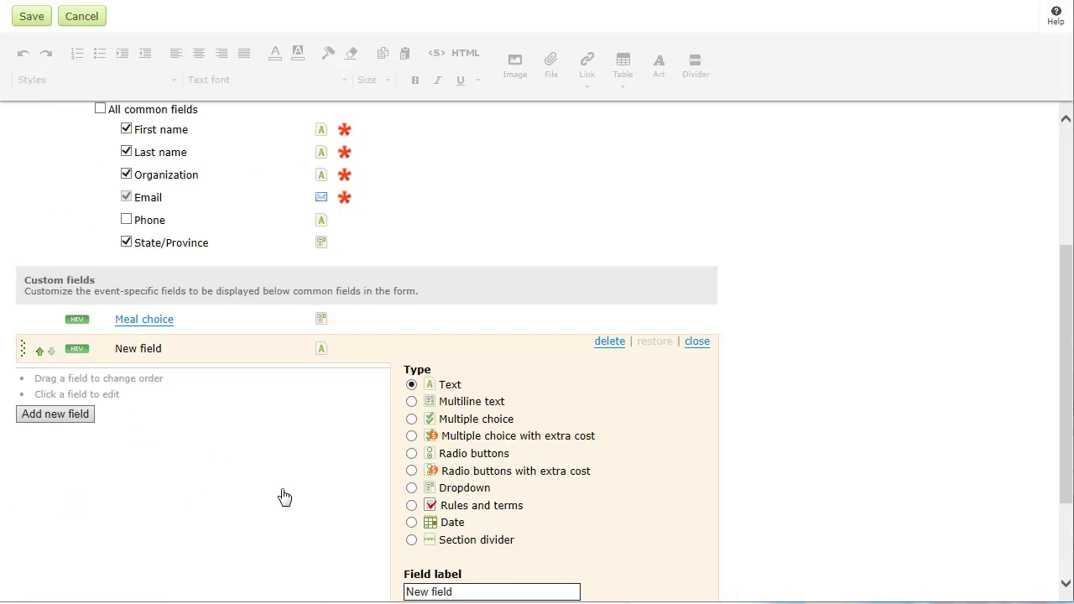
click(411, 436)
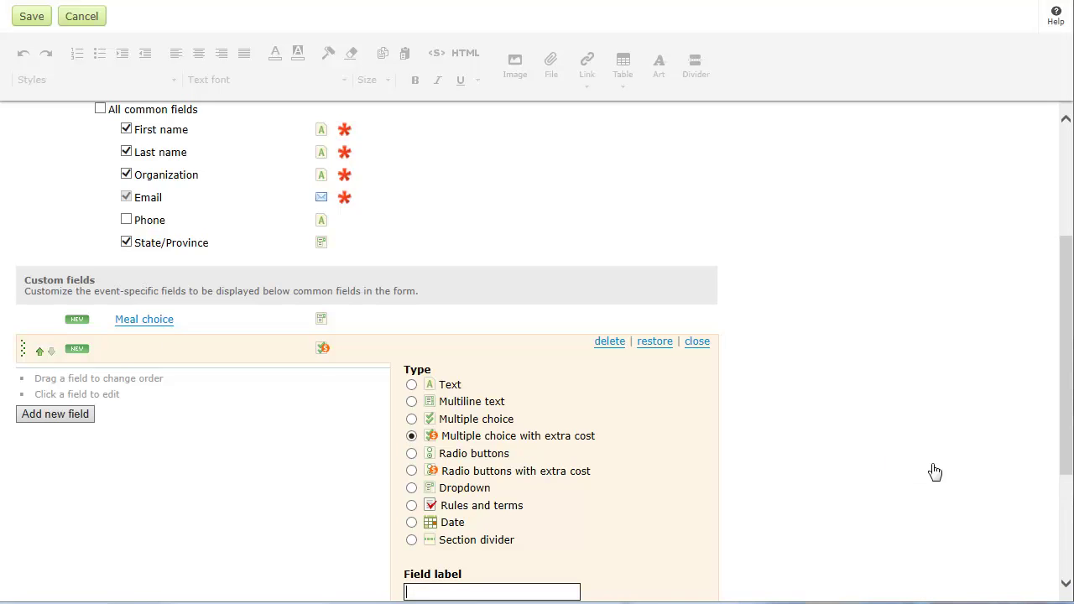
click(1065, 541)
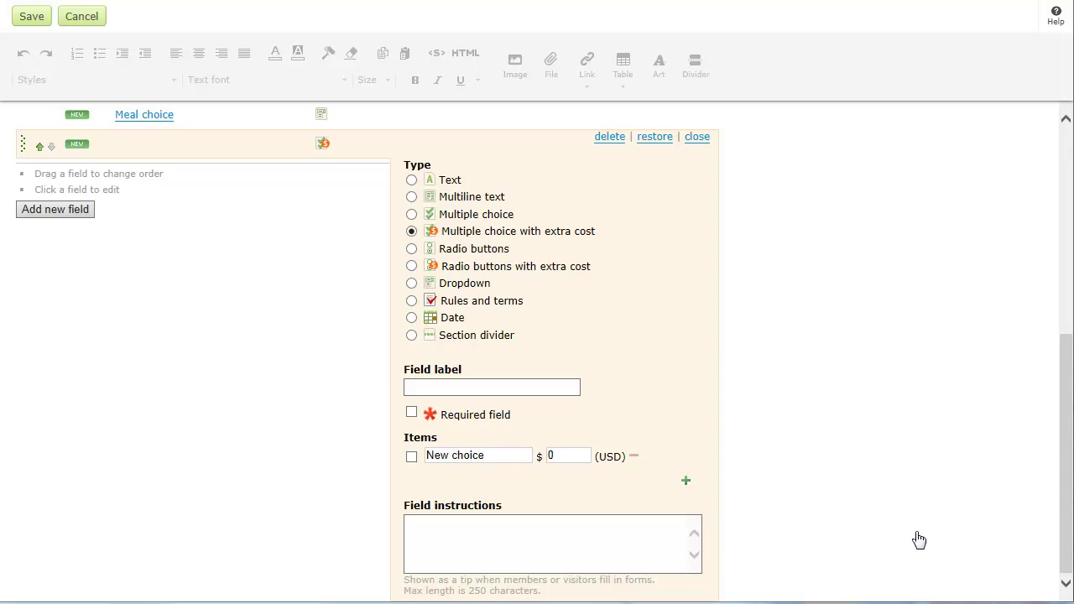
click(408, 388)
text(Preferred seating)
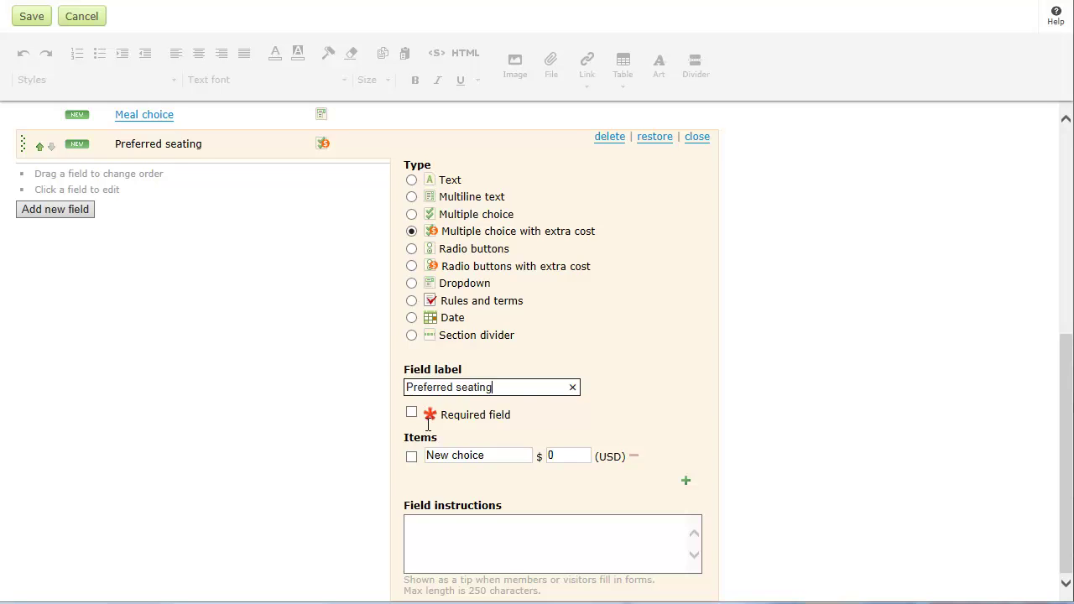
click(429, 457)
text(Front row)
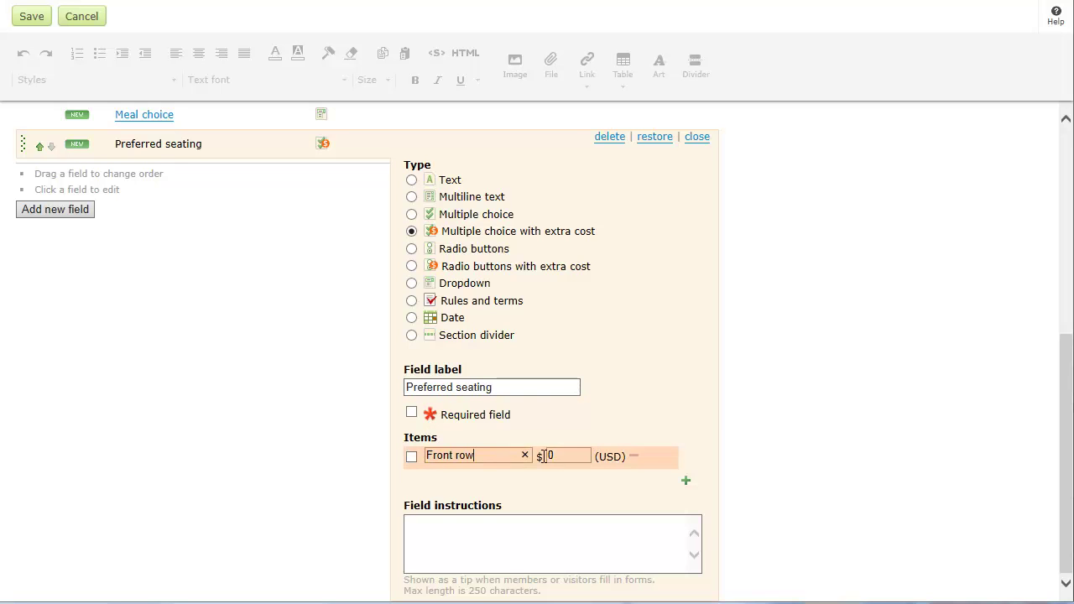
click(549, 456)
text(25)
- Add a 'Front section' ($10) seating option, close the field, and save the form
click(686, 490)
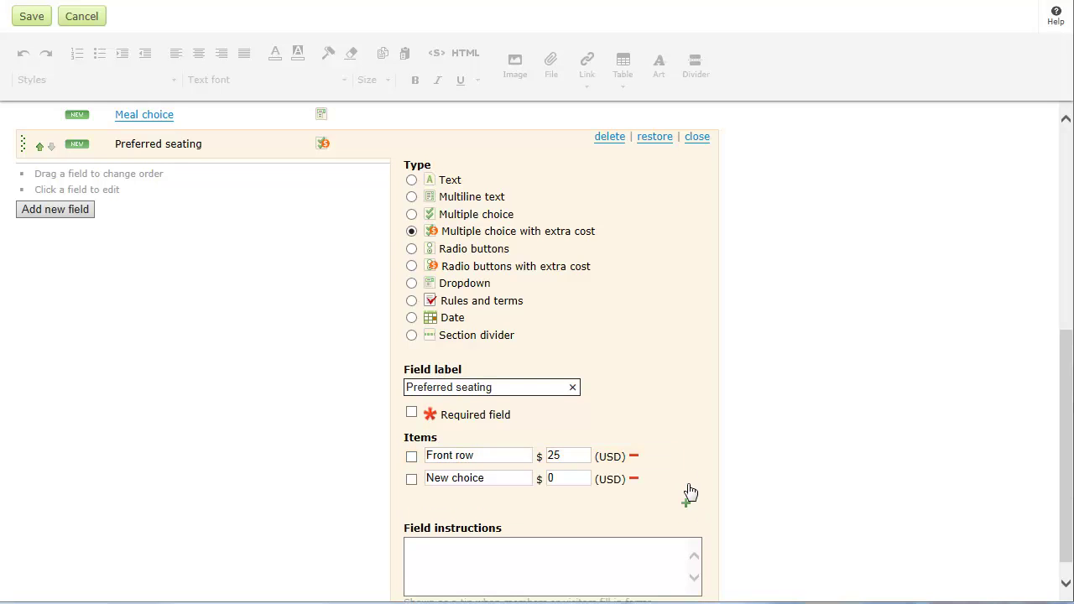
click(427, 480)
text(Front section)
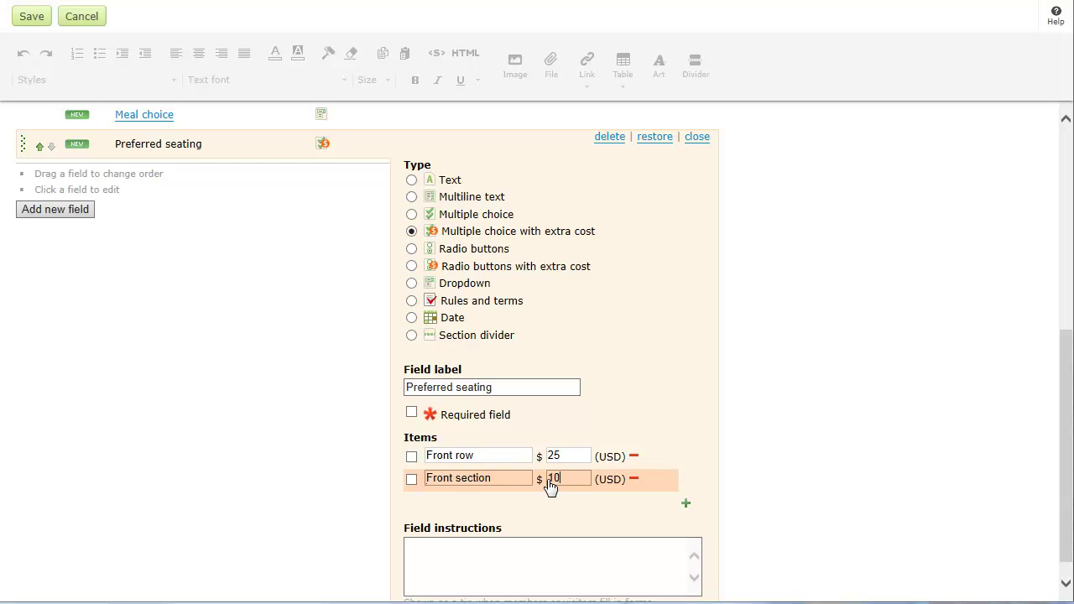
click(700, 137)
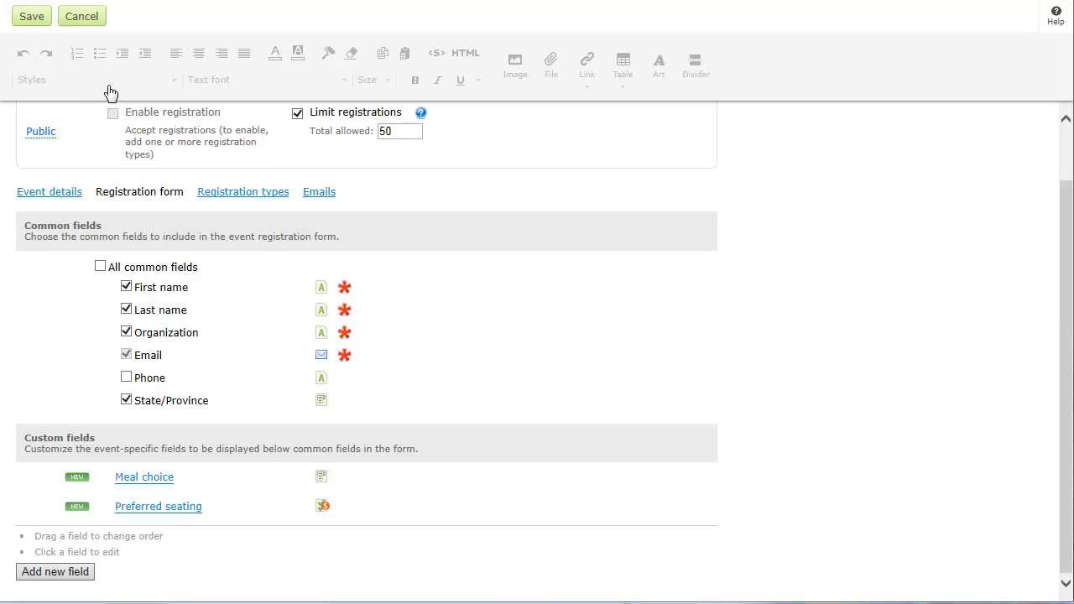
click(32, 18)
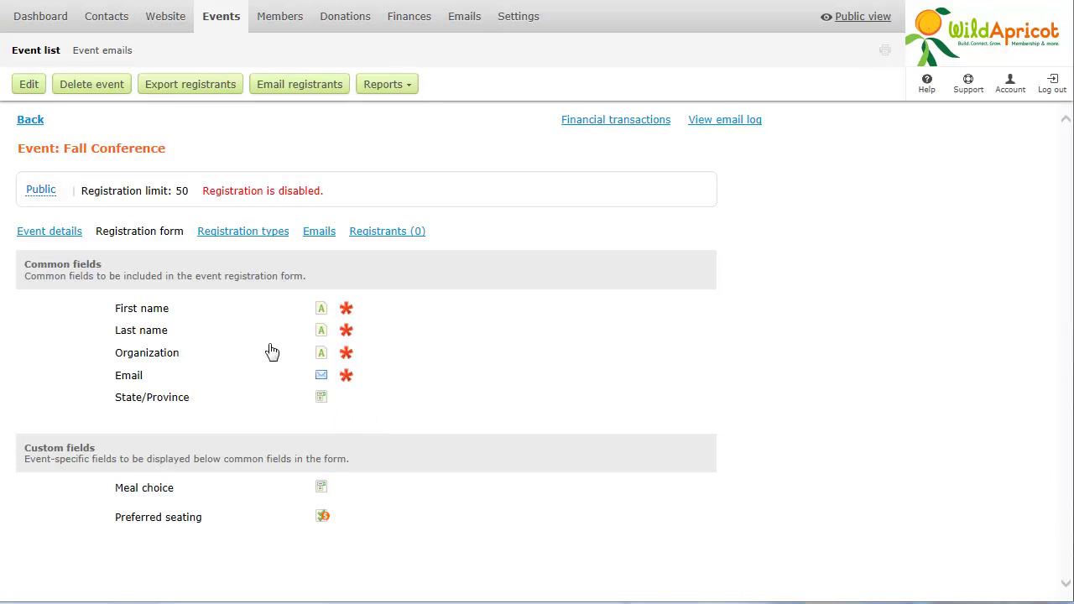
- Add a 'Non-members' registration type with base price 150 and a limit of 10 registrations
click(249, 236)
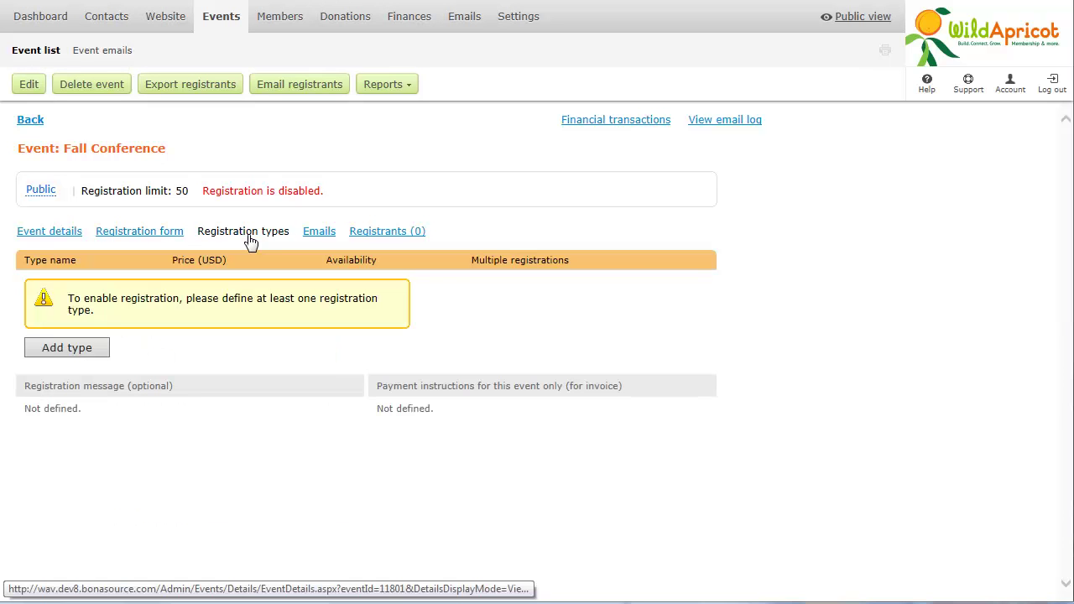
click(80, 356)
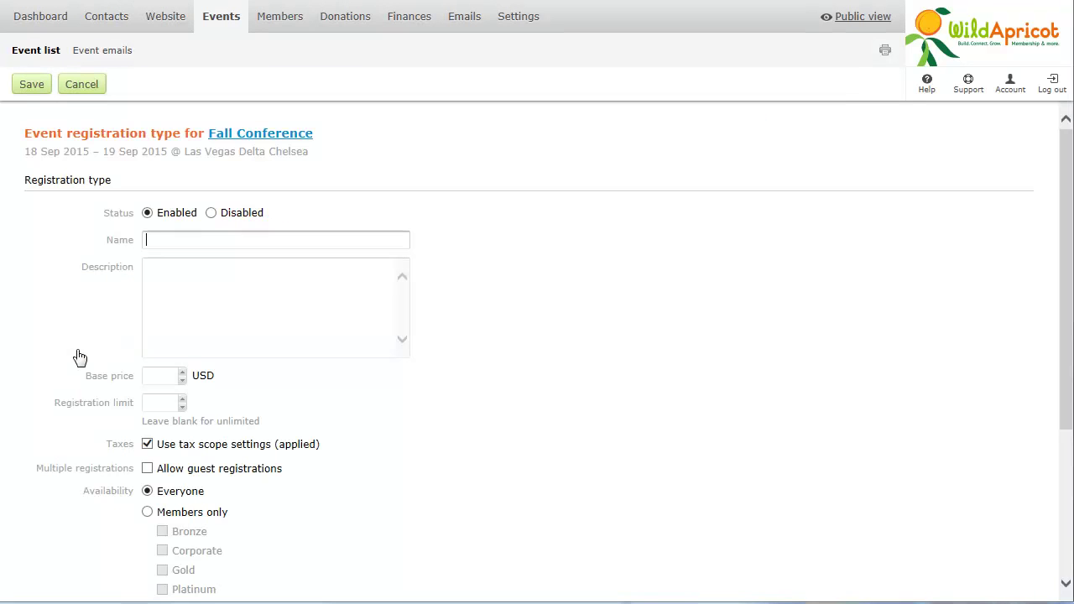
click(148, 242)
text(Non-members)
click(149, 376)
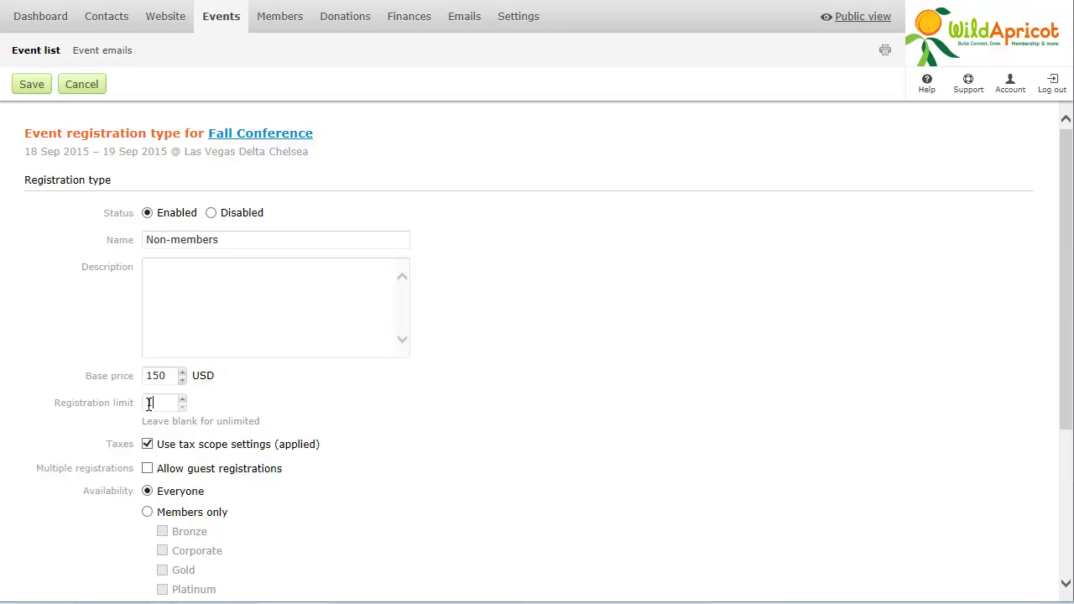
click(150, 404)
text(10)
- Save the Non-members type, then create a Members registration type priced at 100
click(33, 89)
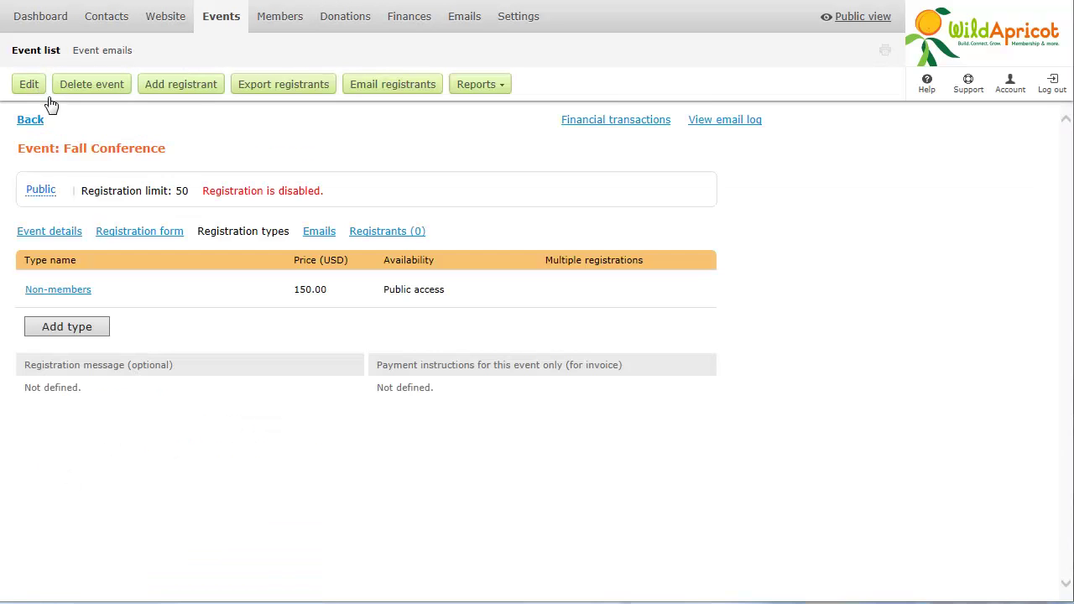
click(73, 335)
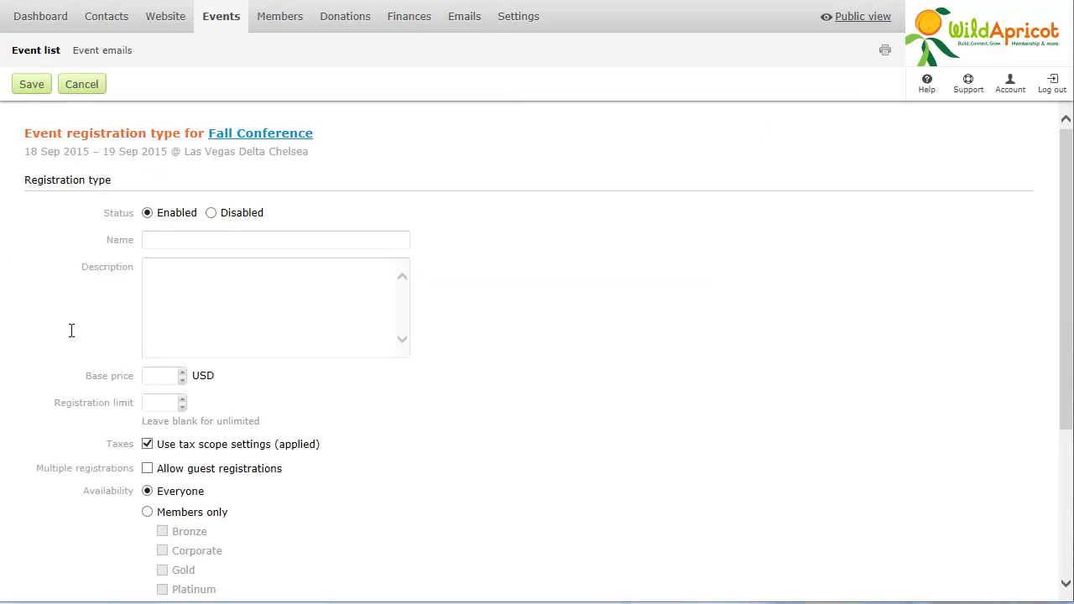
click(146, 241)
text(Members)
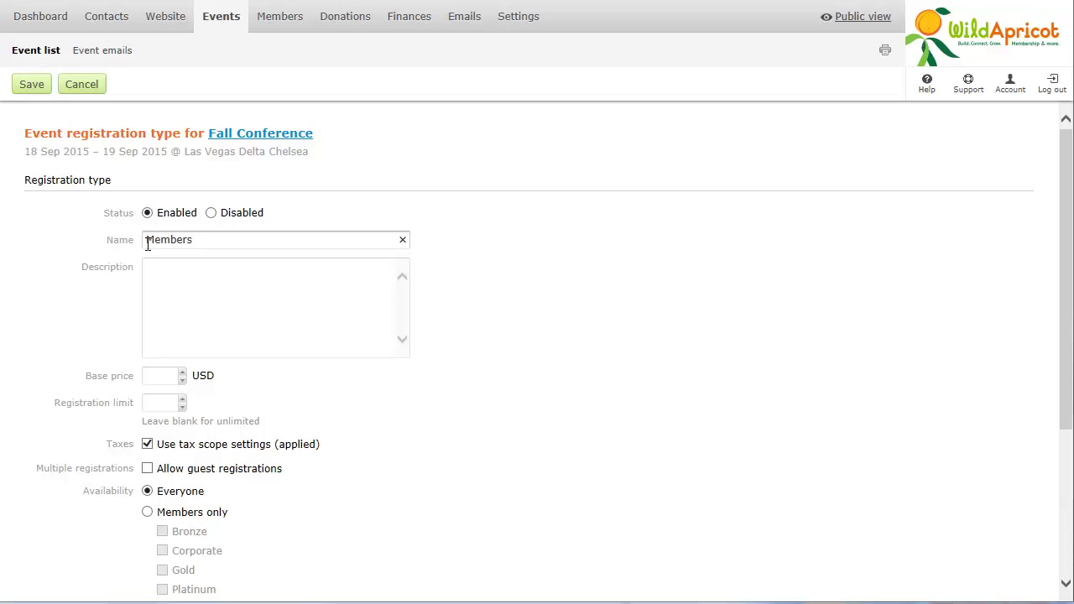
click(155, 378)
text(100)
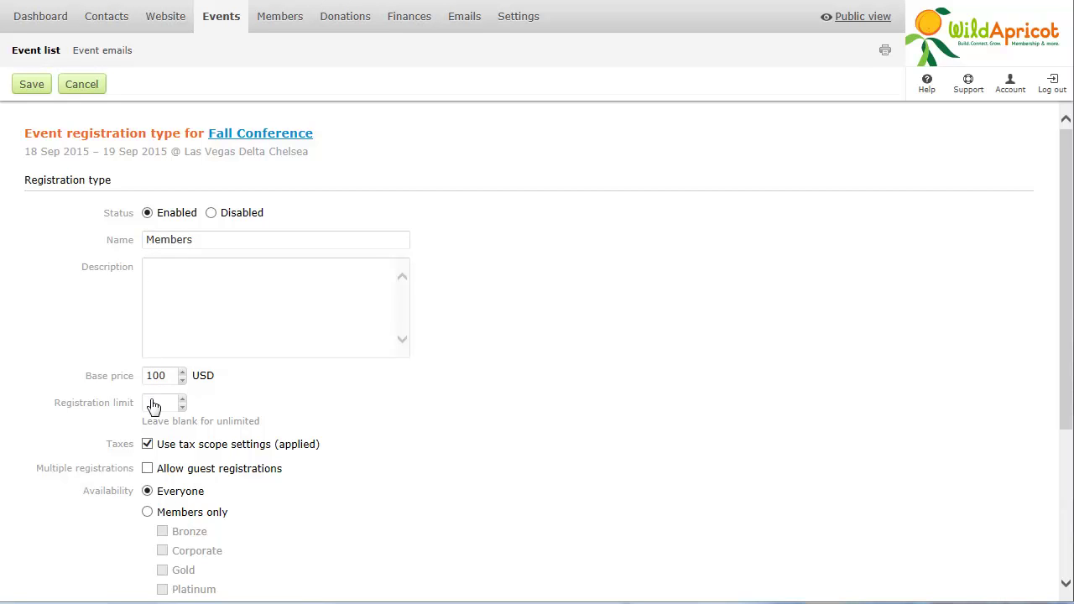
- Allow guests and restrict the Members type to Bronze, Gold, Platinum and Silver levels, then save
click(148, 469)
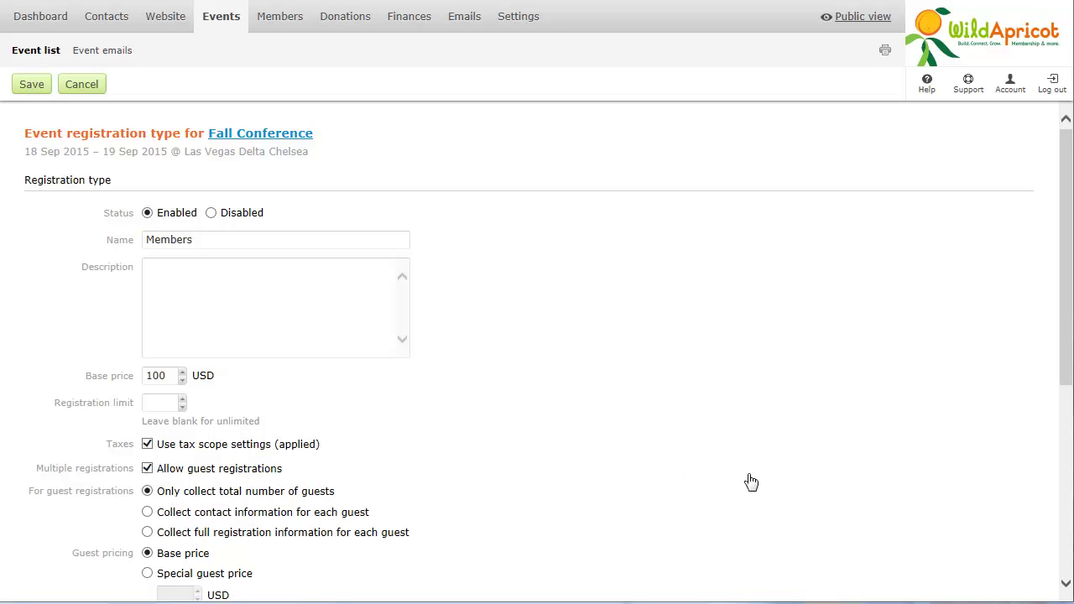
click(1065, 525)
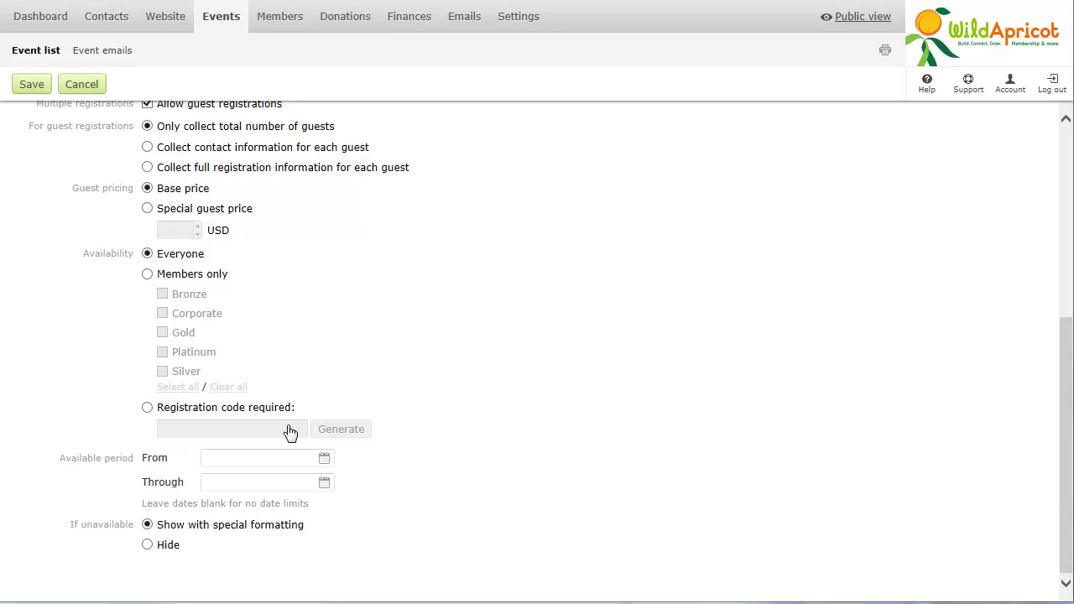
click(149, 276)
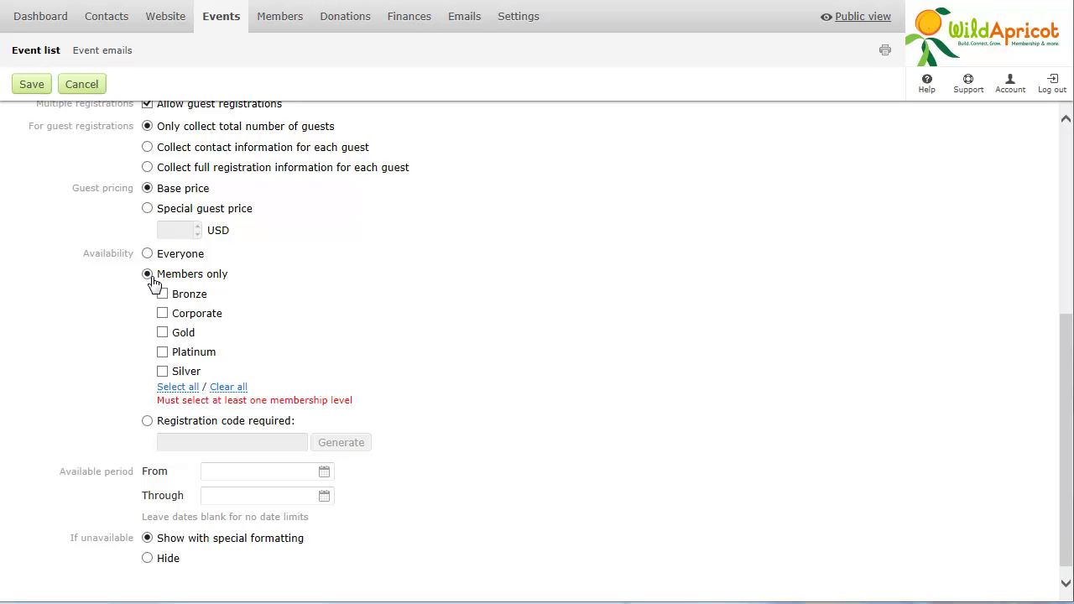
click(172, 392)
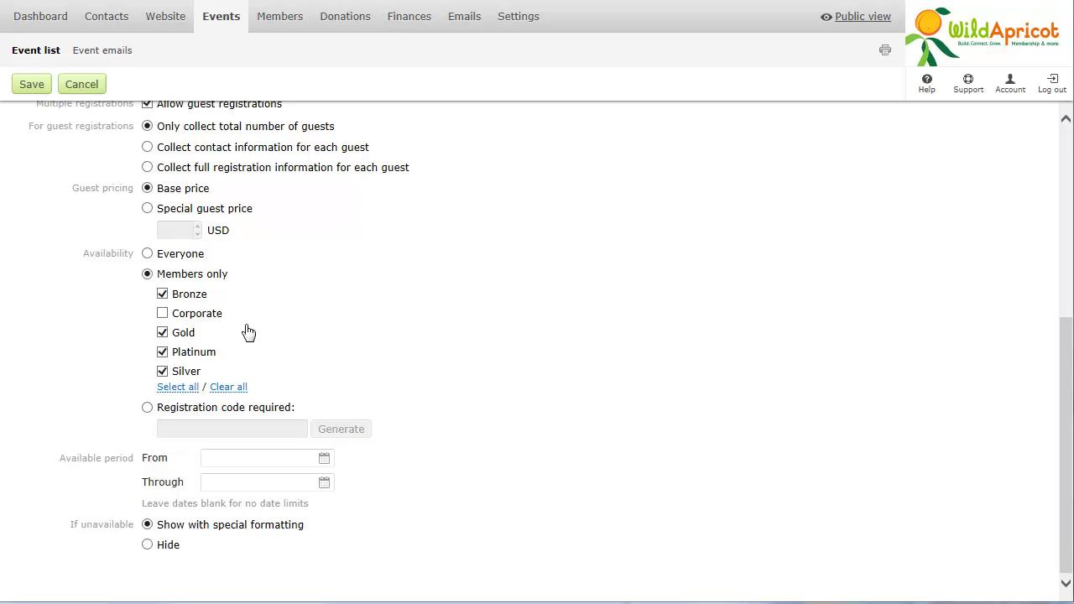
click(324, 459)
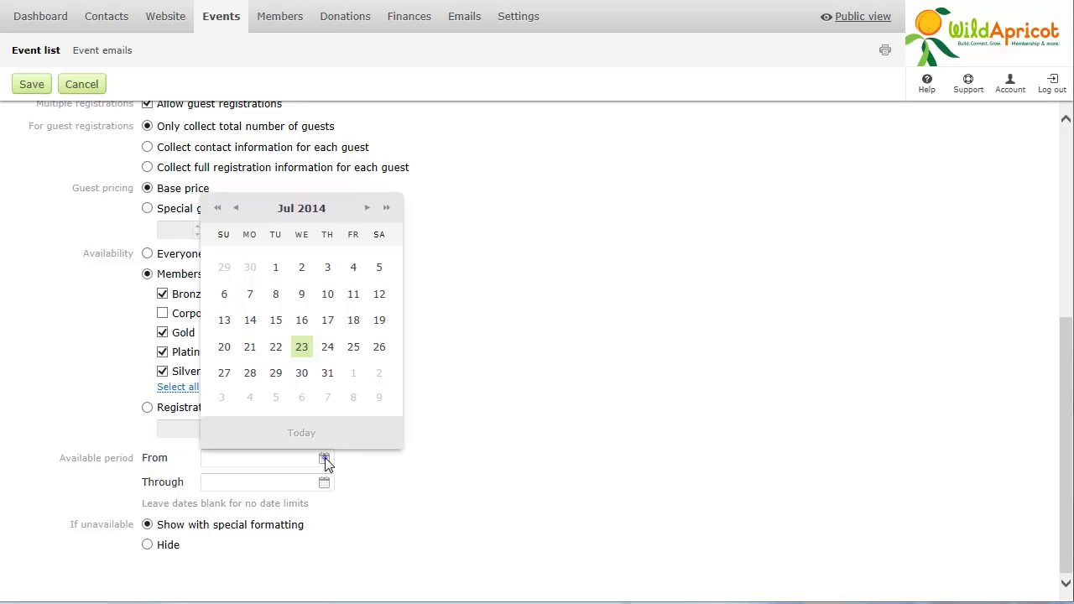
click(324, 460)
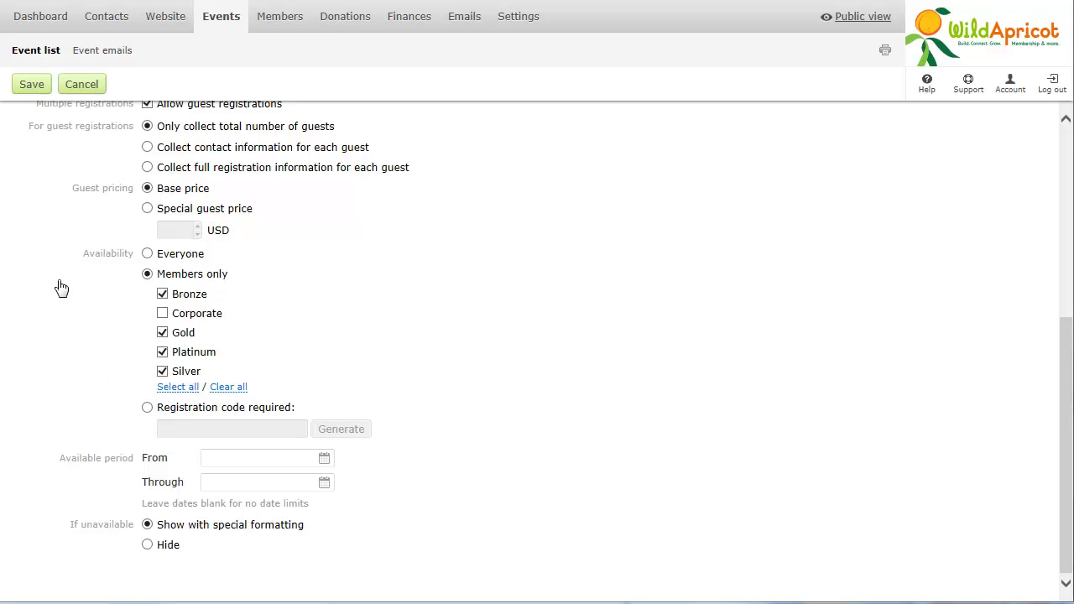
click(31, 87)
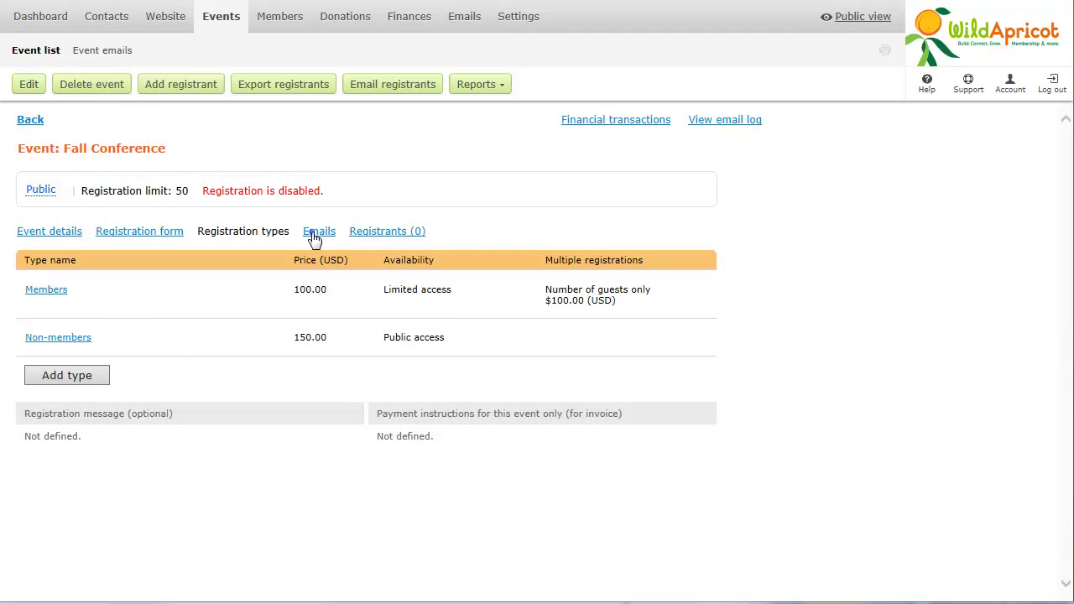
- In the event's emails, enable Announcement 1 (14 days before) and Reminder 1 (7 days before)
click(317, 231)
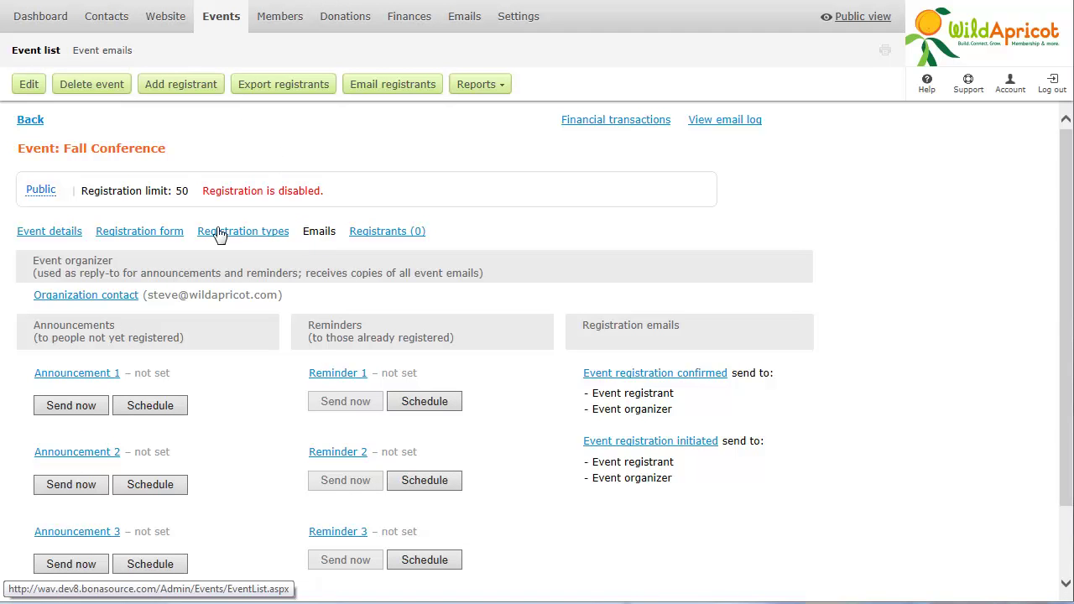
click(30, 84)
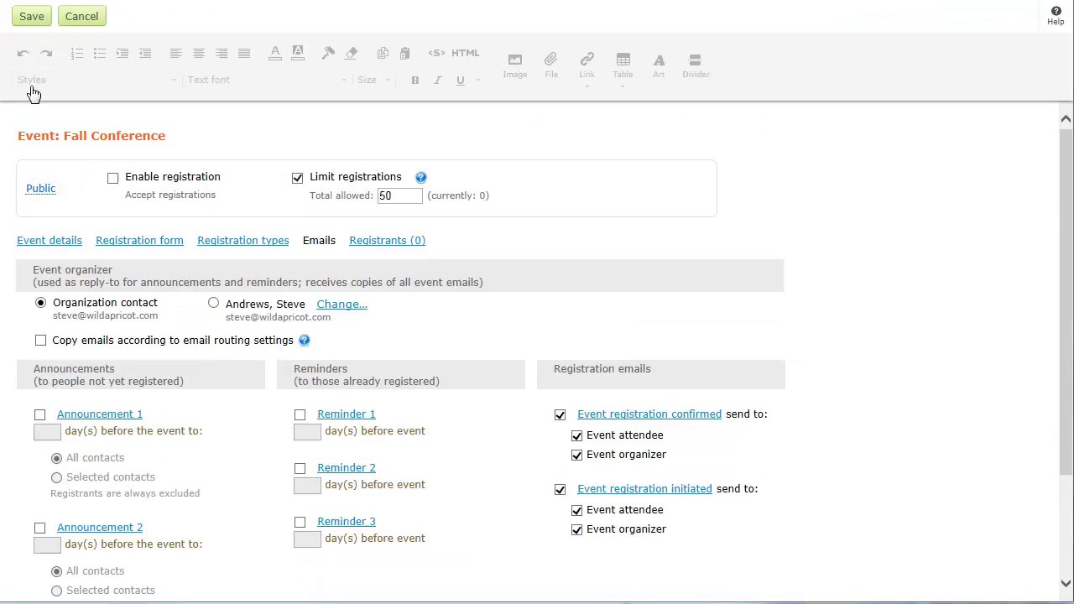
click(40, 415)
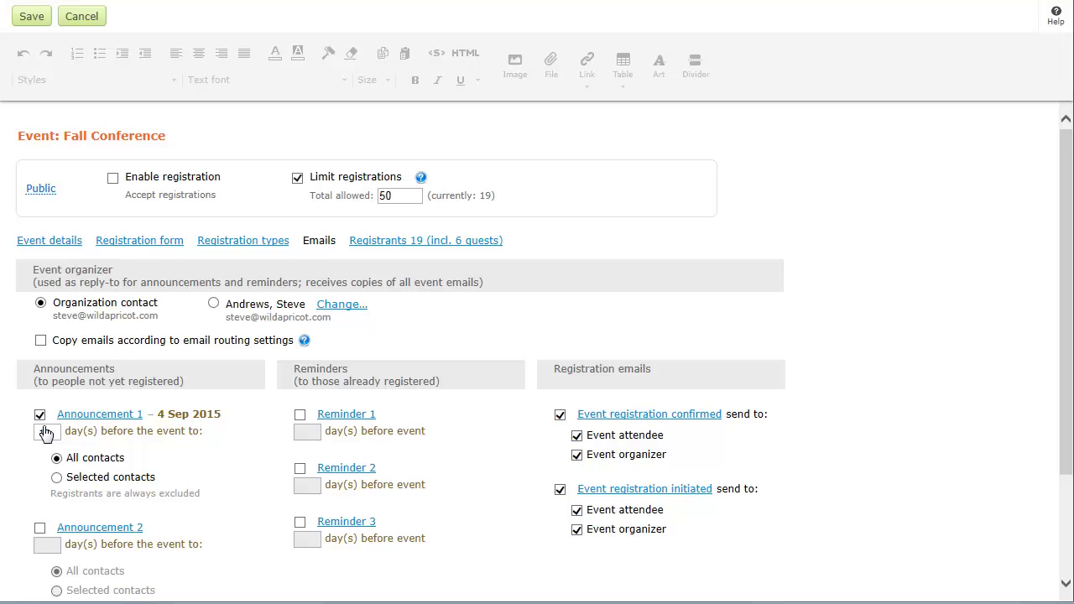
click(300, 415)
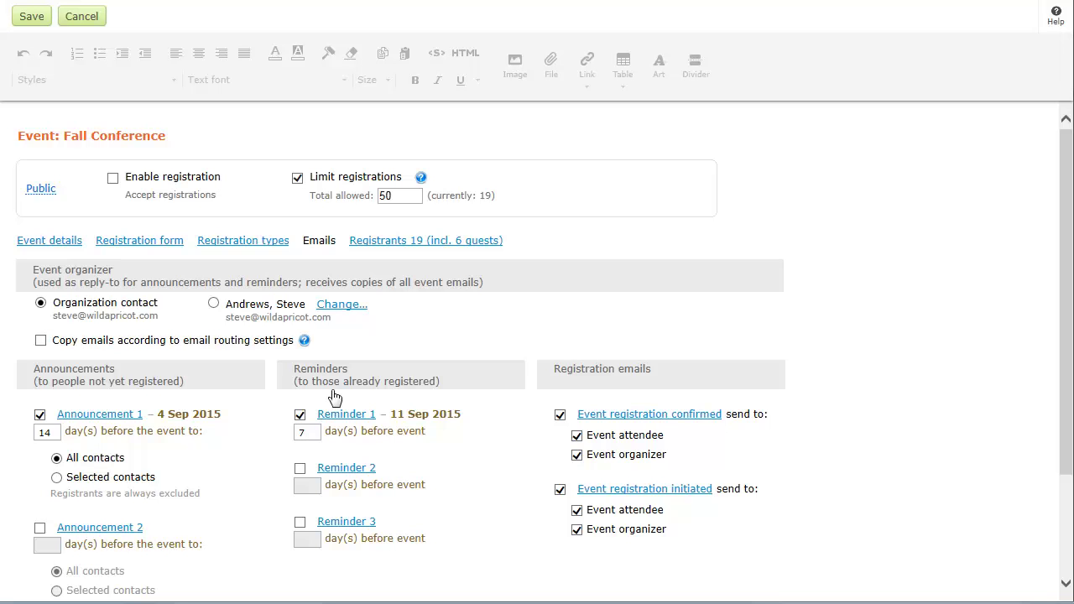
- Select a member contact as the Fall Conference organizer and save the event with registration enabled
click(343, 307)
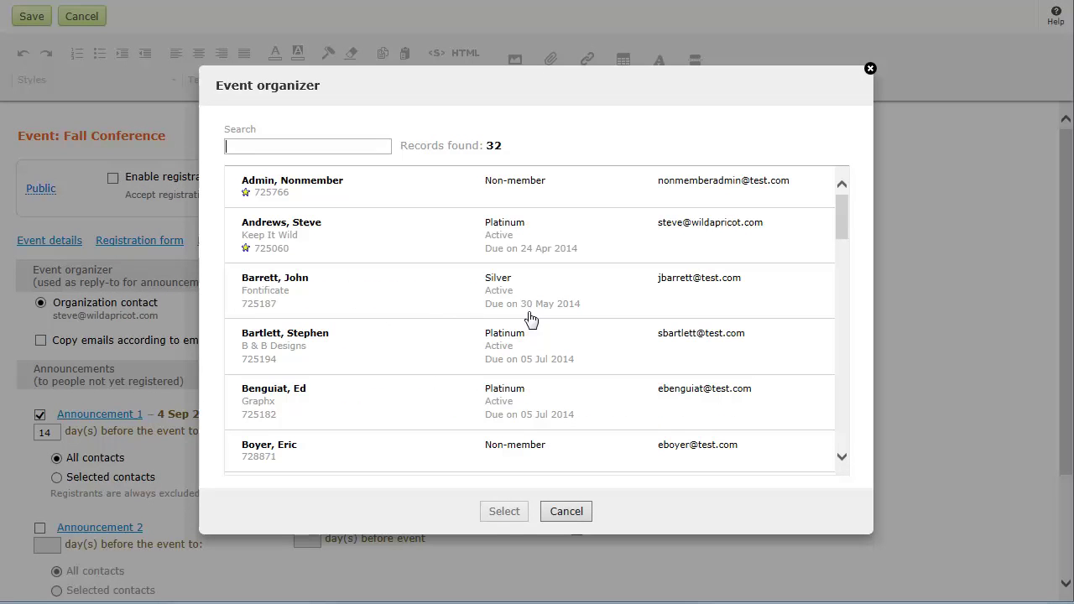
click(837, 428)
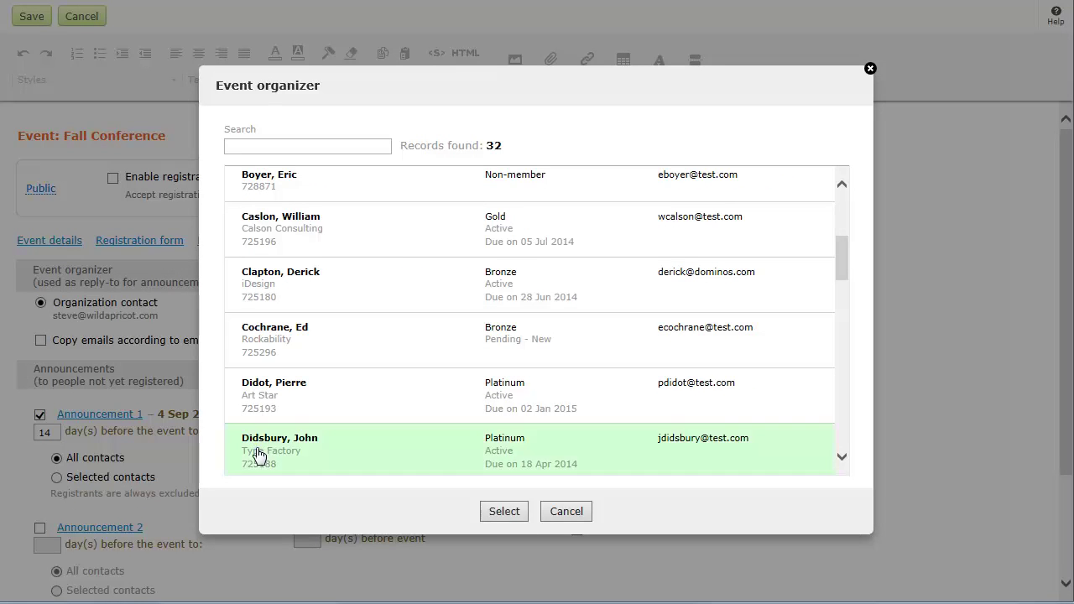
click(504, 512)
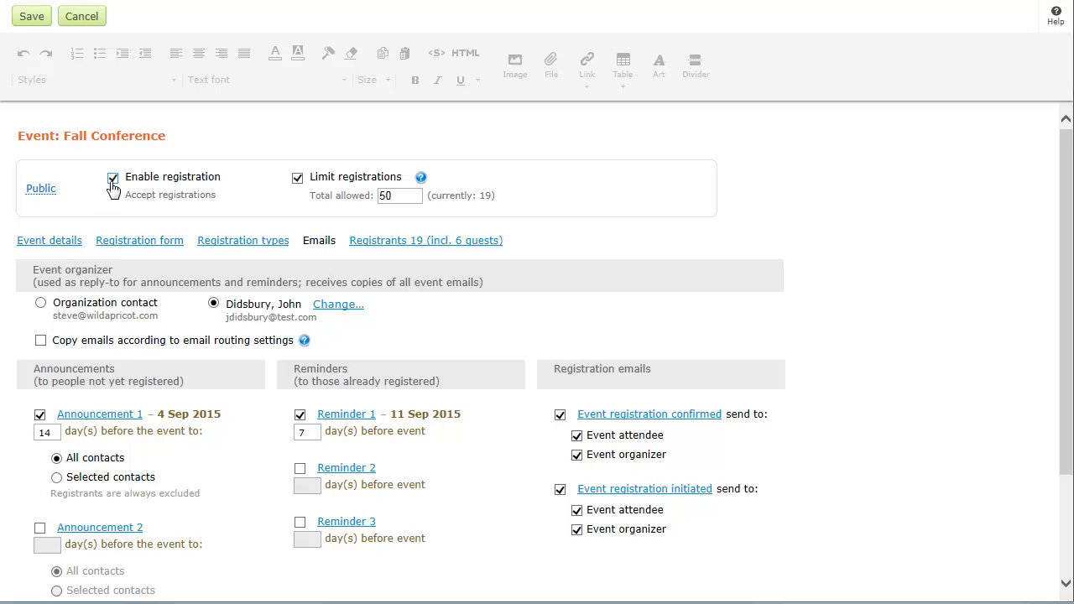
click(31, 17)
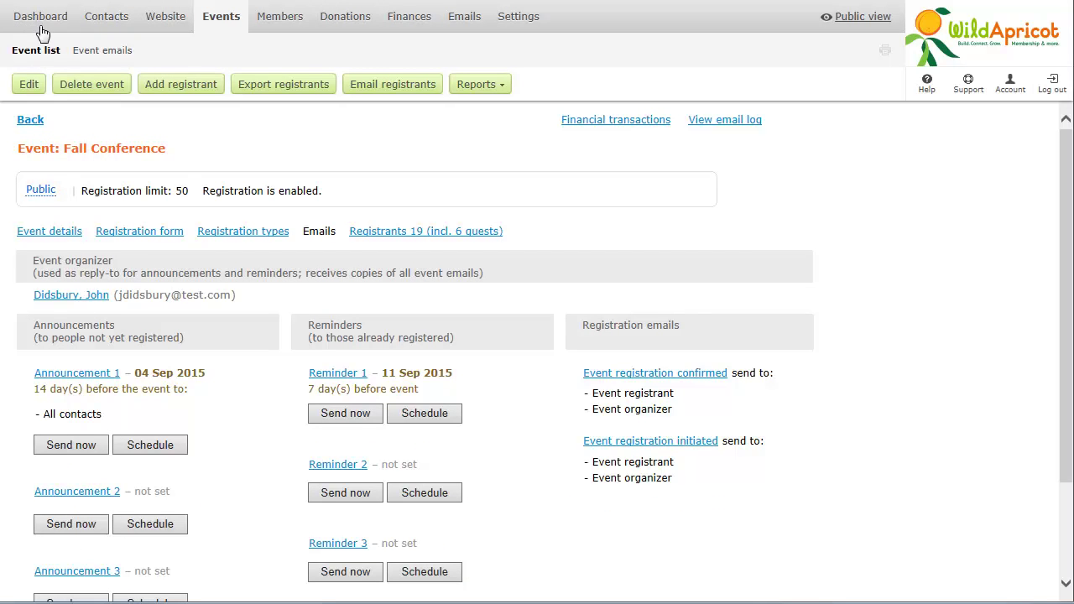
click(61, 232)
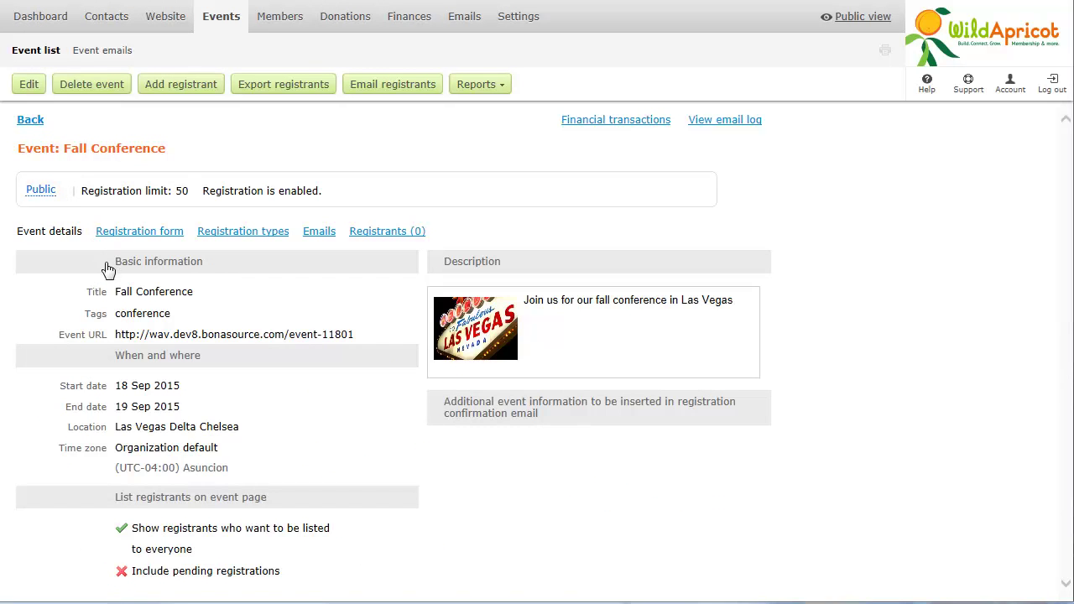
triple_click(118, 337)
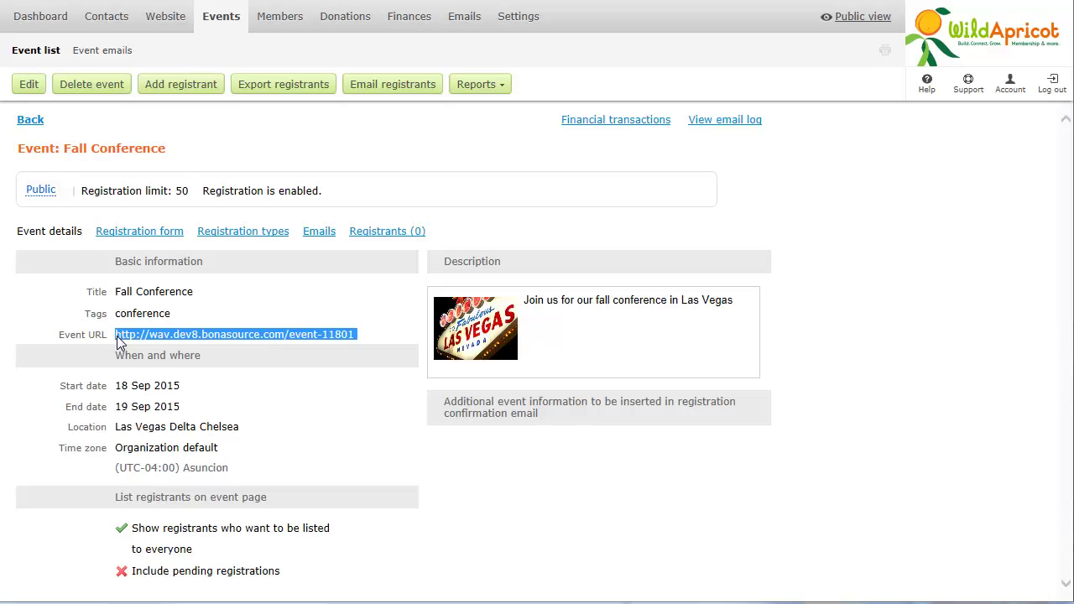
right_click(118, 340)
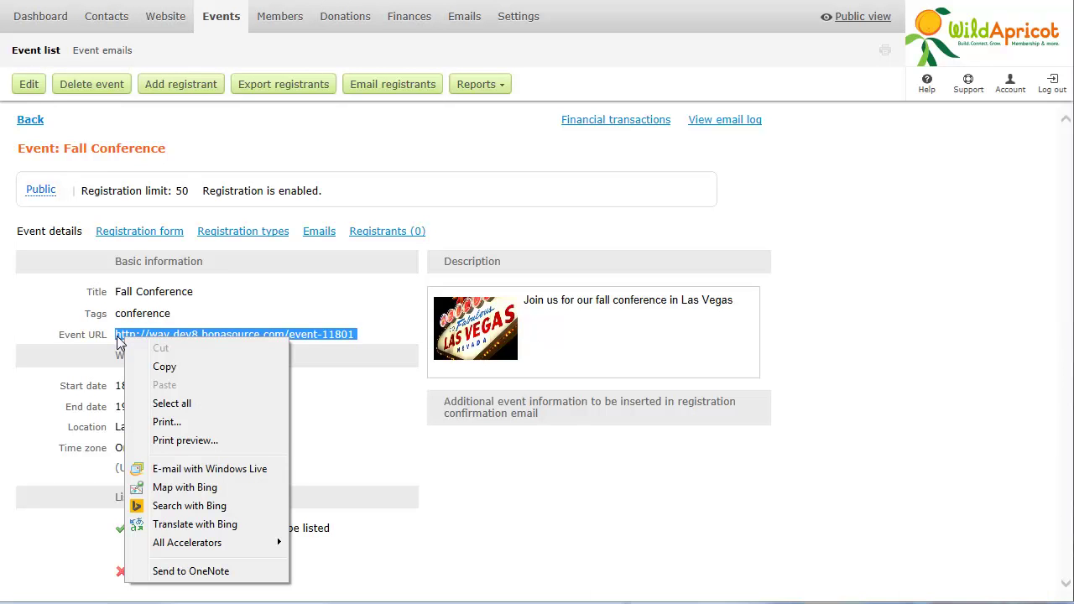
click(165, 369)
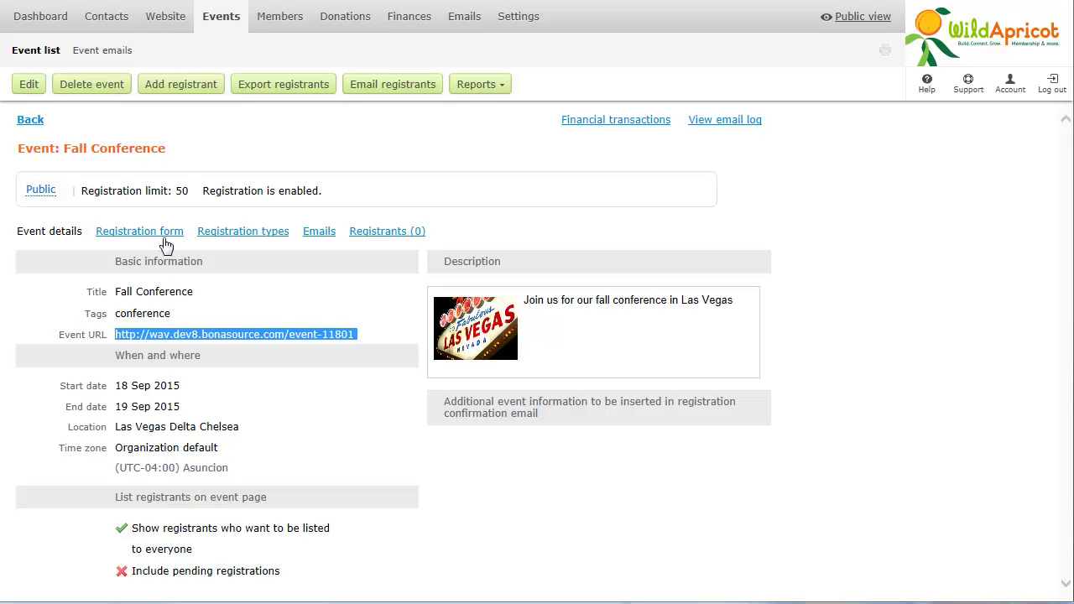
- Add an Event calendar gadget to the Events page, set its access to Public, and save
click(167, 24)
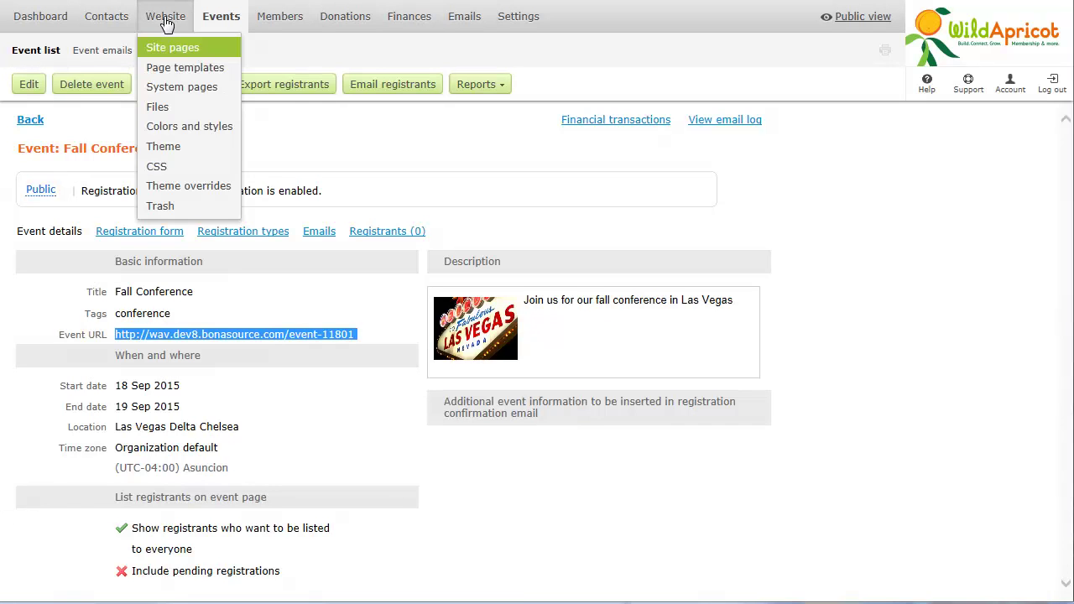
click(176, 51)
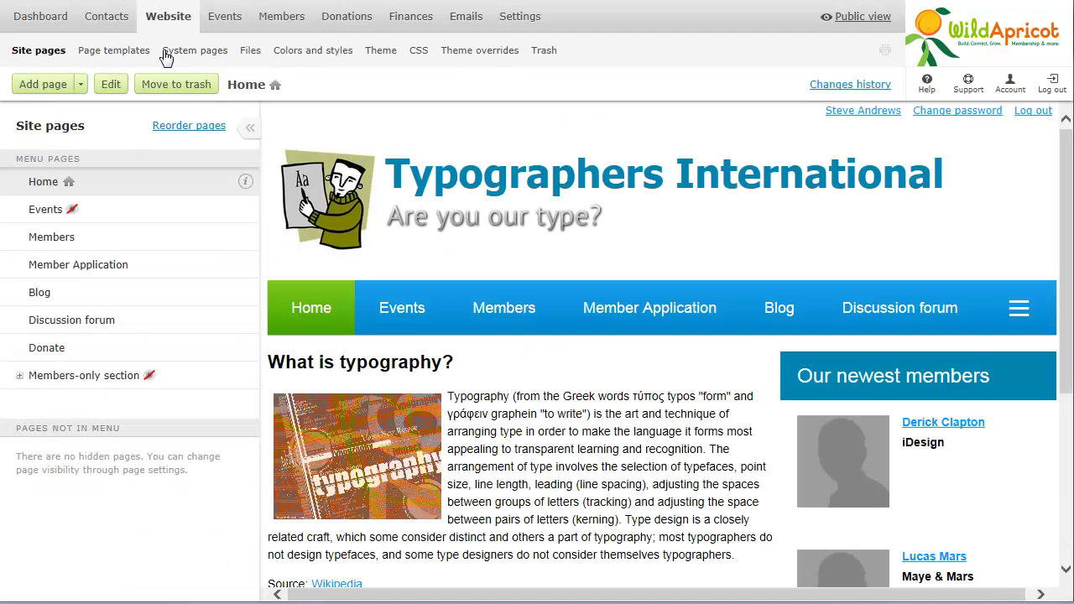
click(119, 215)
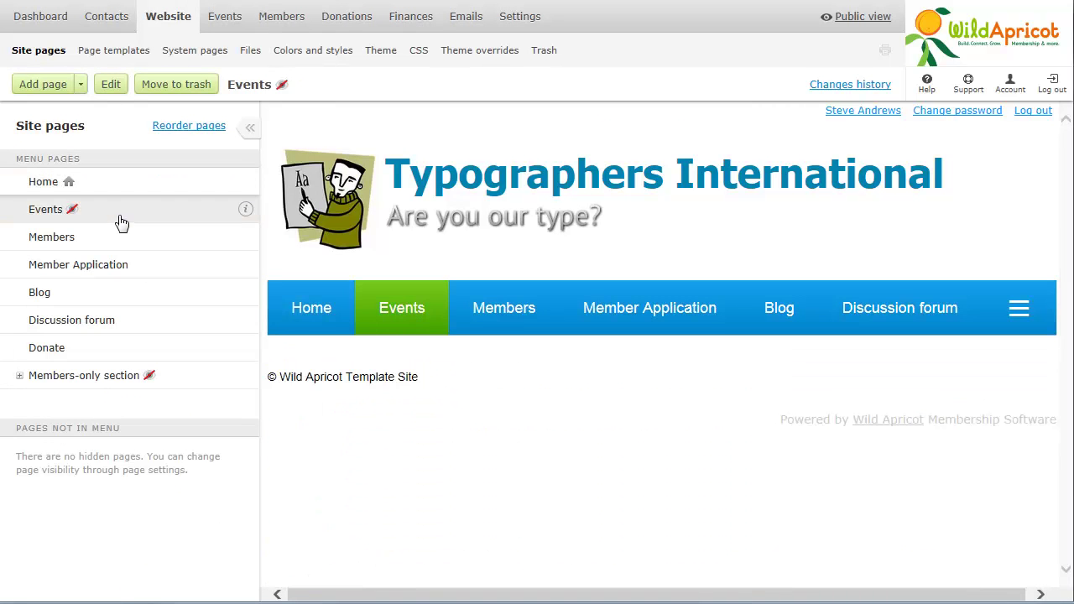
click(109, 85)
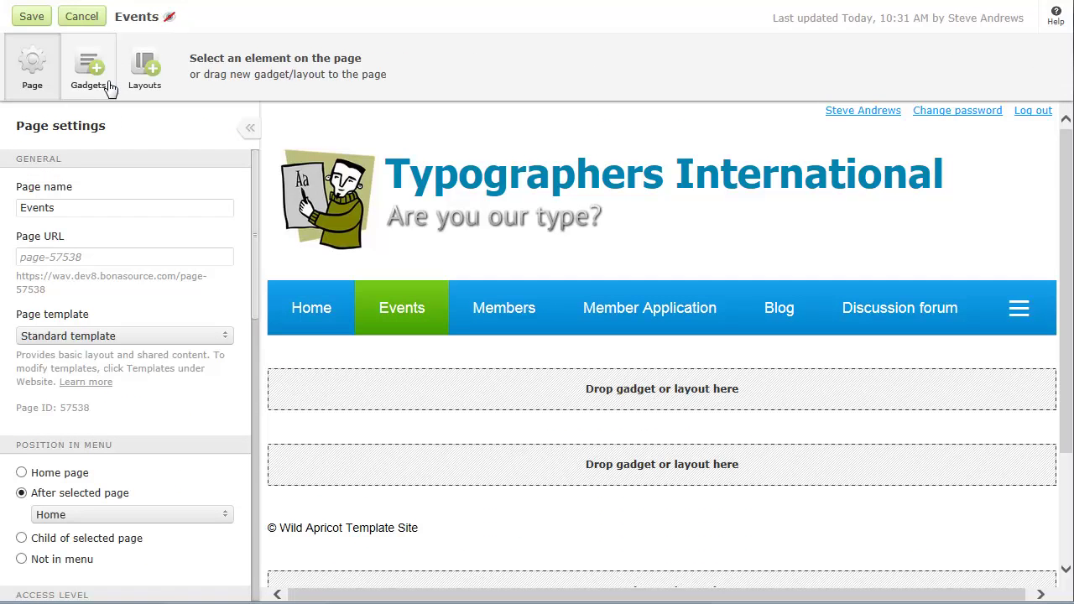
click(91, 76)
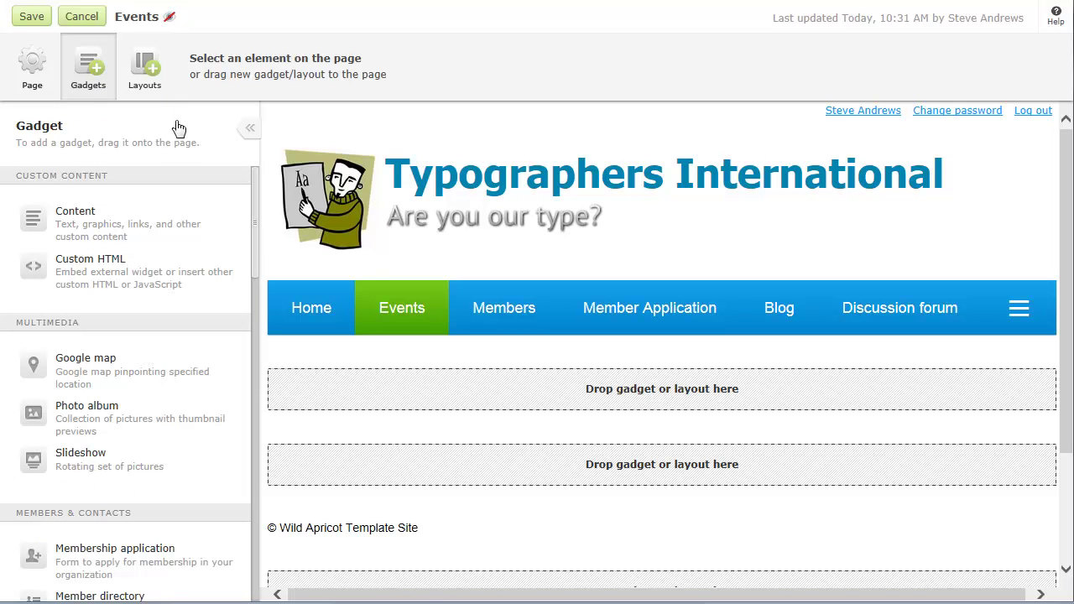
click(254, 564)
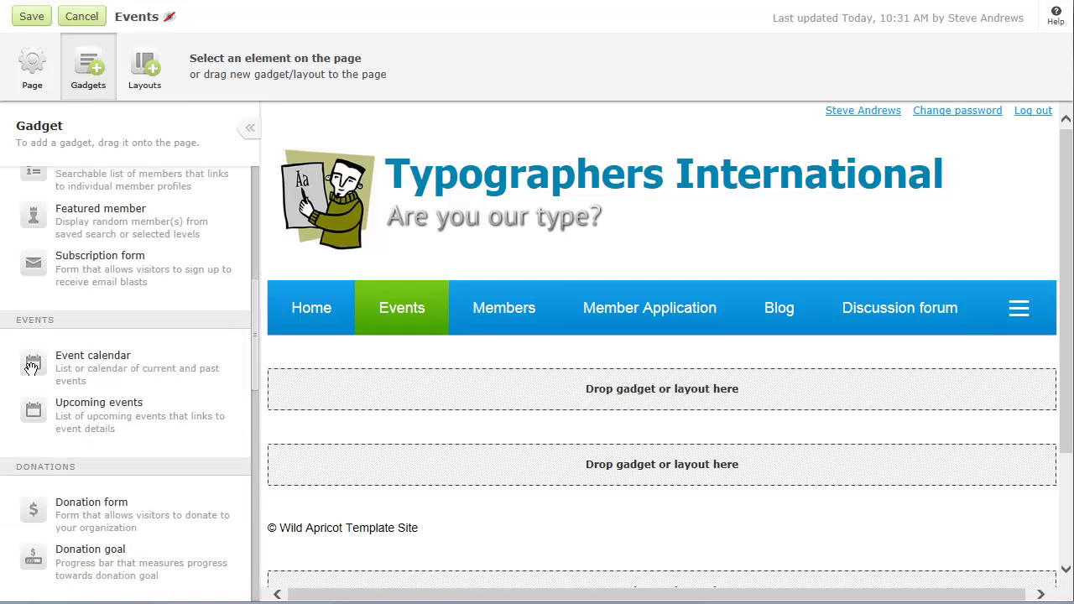
drag(32, 366, 453, 405)
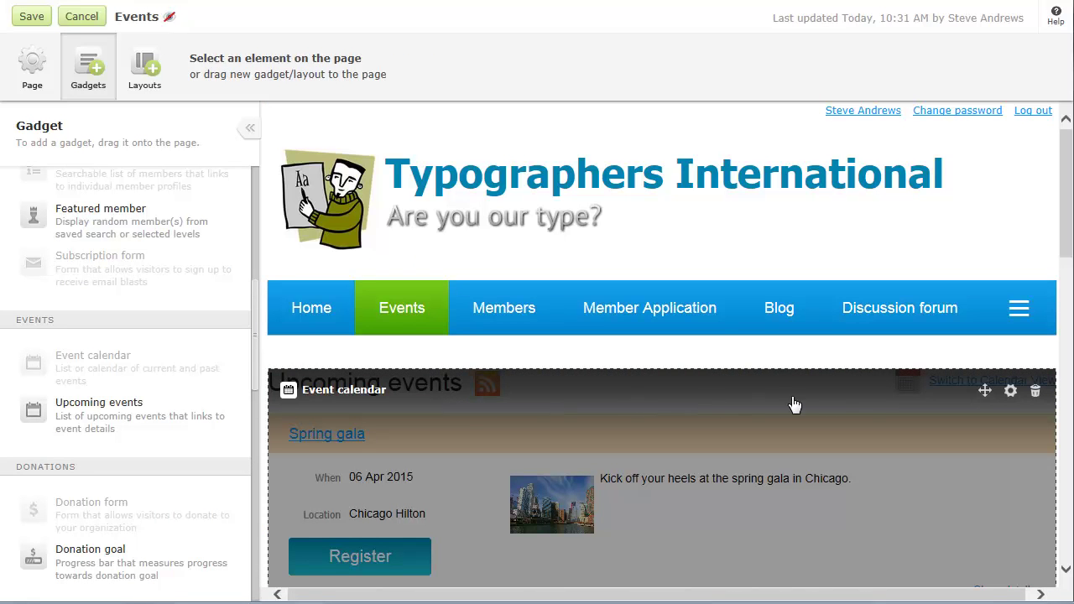
click(1012, 393)
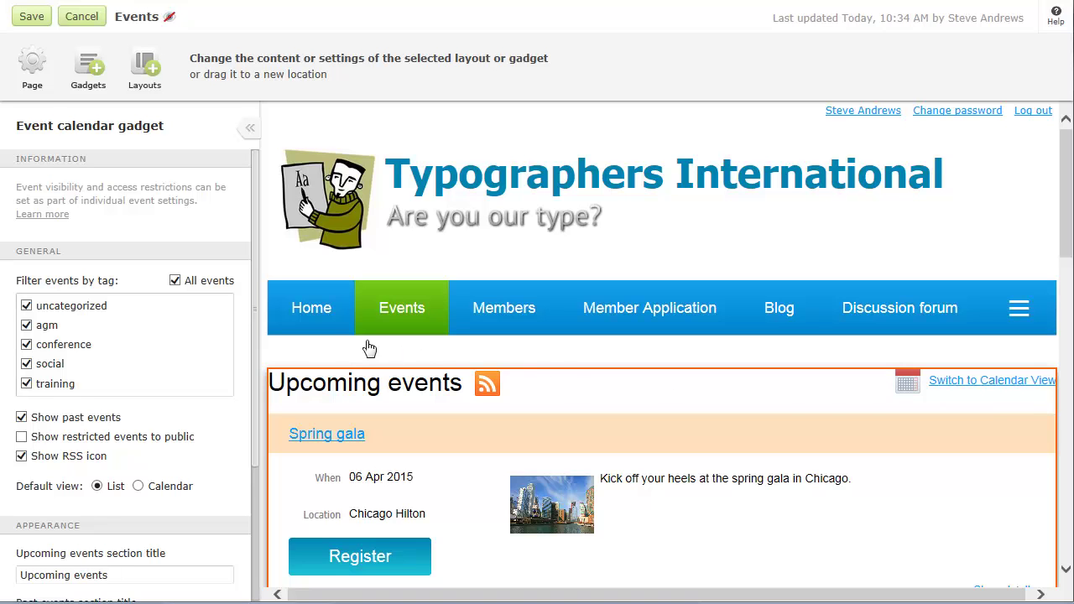
click(28, 80)
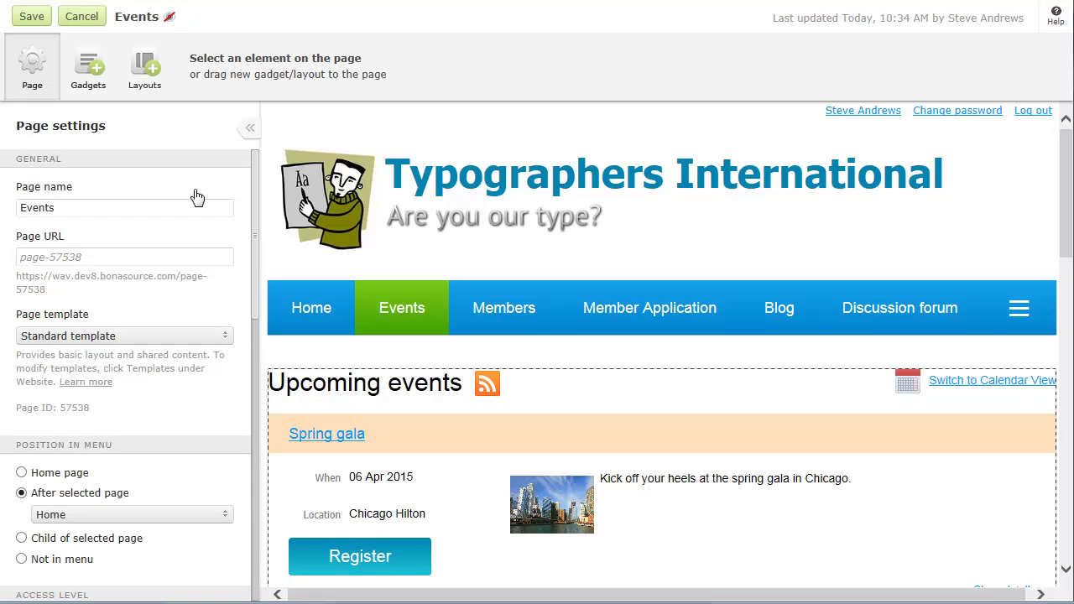
click(254, 557)
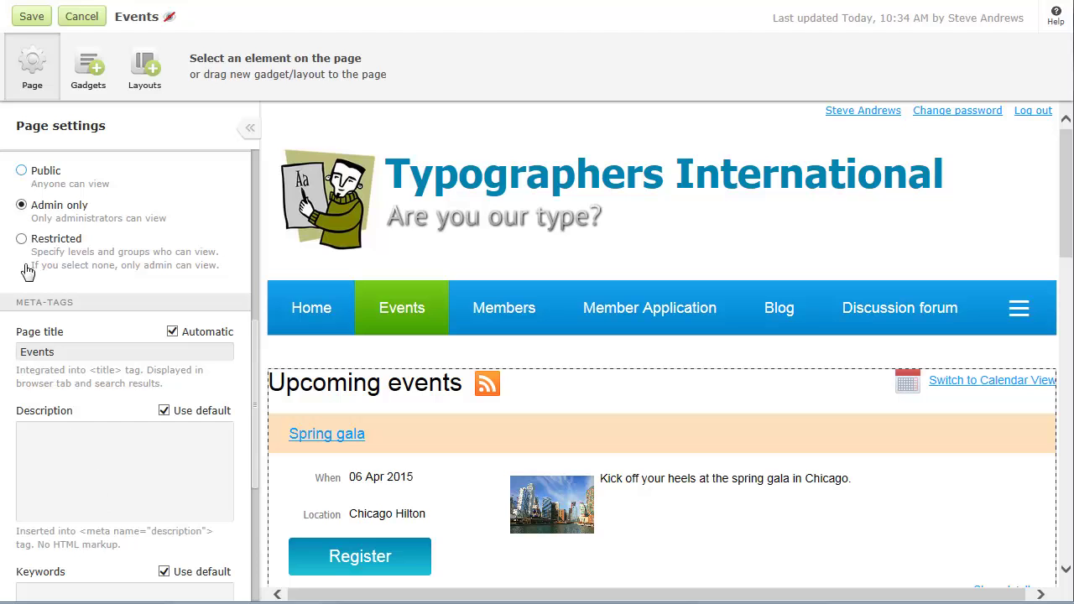
click(22, 172)
click(33, 18)
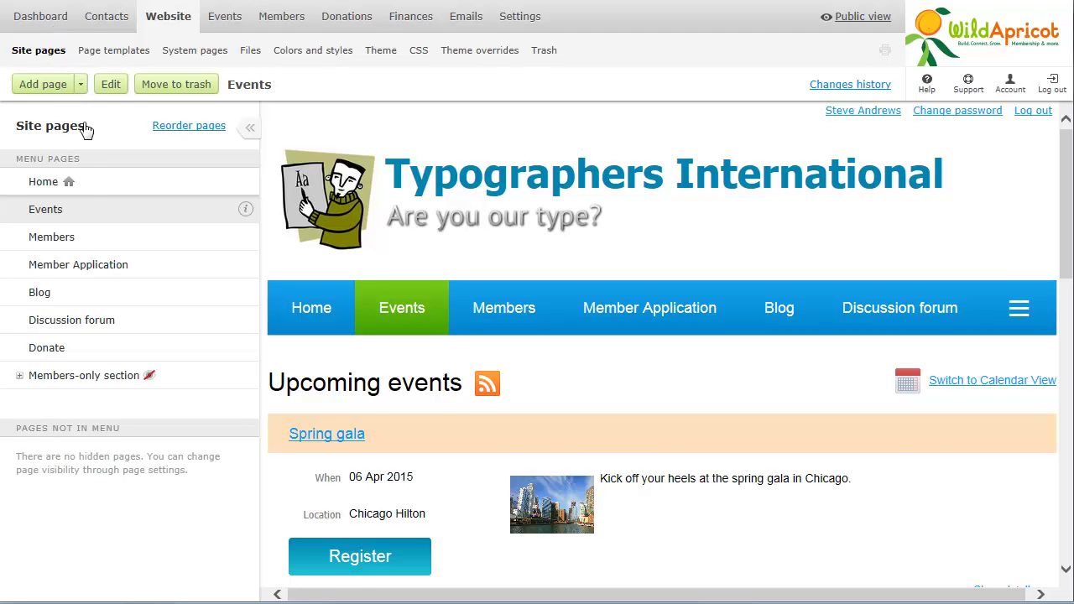
- Place an Upcoming events gadget at the top of the Home page sidebar and save
click(88, 186)
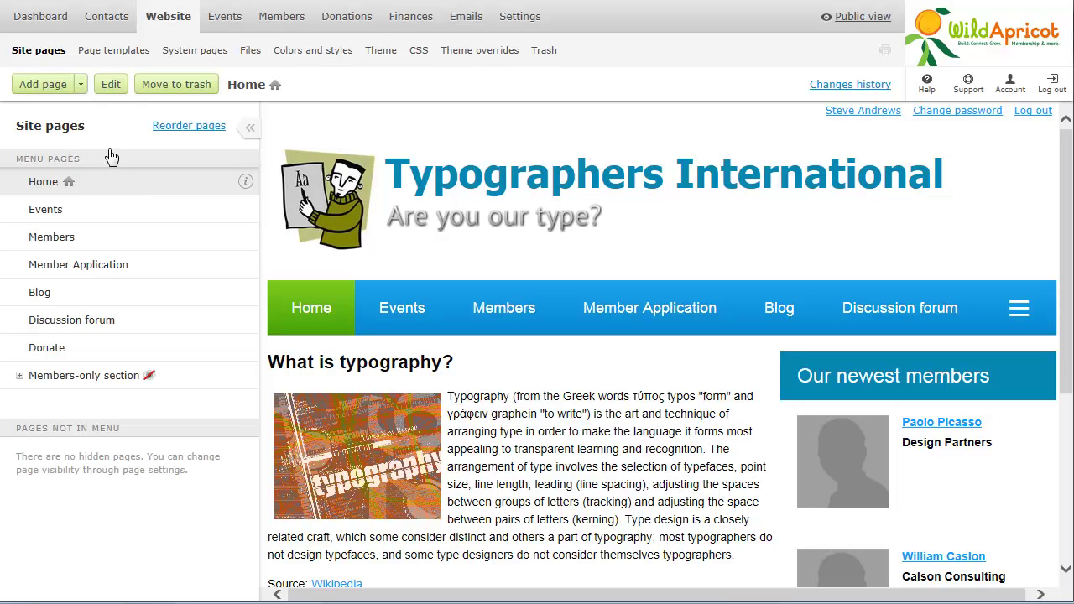
click(110, 84)
click(104, 88)
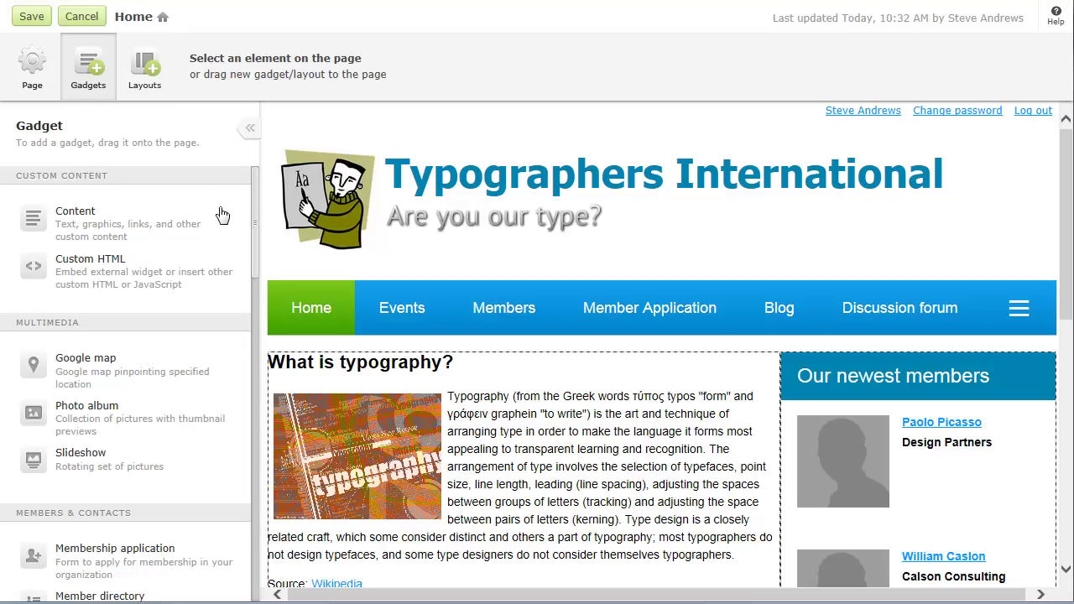
scroll(259, 547, down, 5)
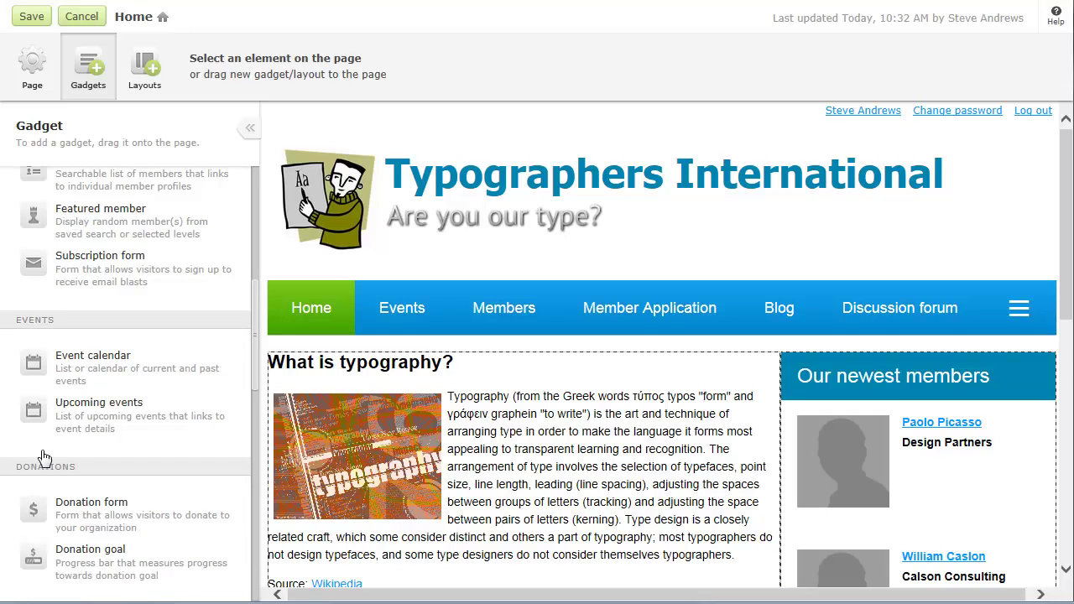
drag(185, 418, 828, 370)
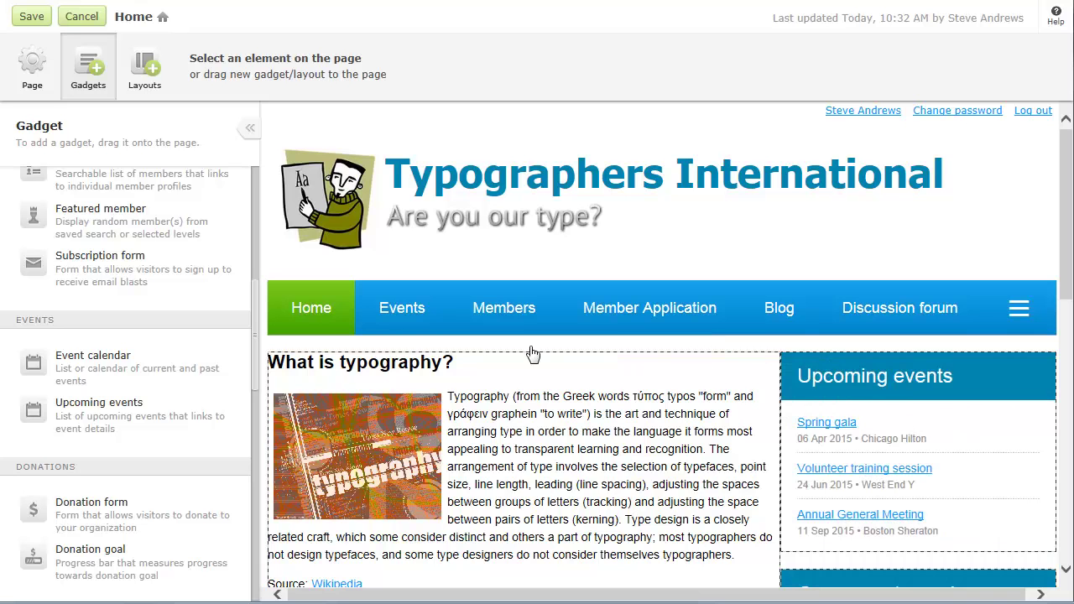
click(31, 17)
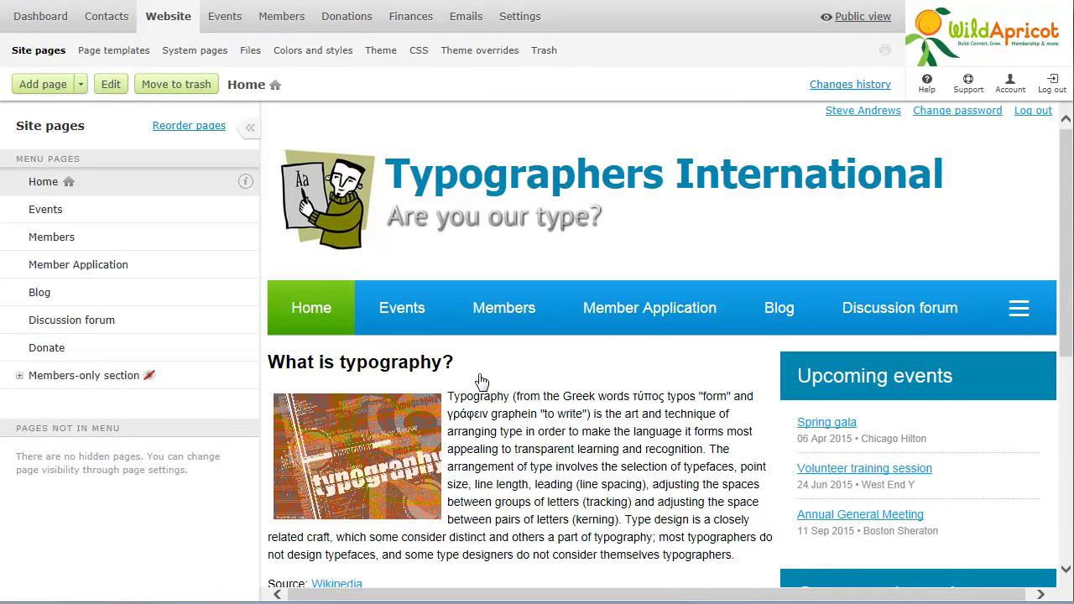
- Open Payment settings under Finances, showing 2Checkout in test mode with USD
click(520, 26)
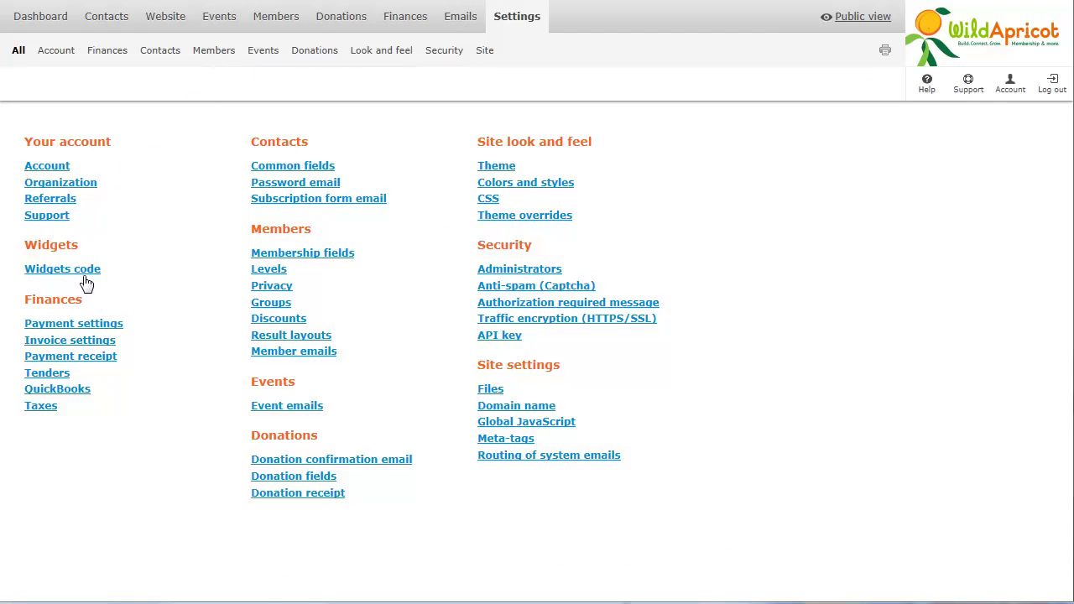
click(83, 325)
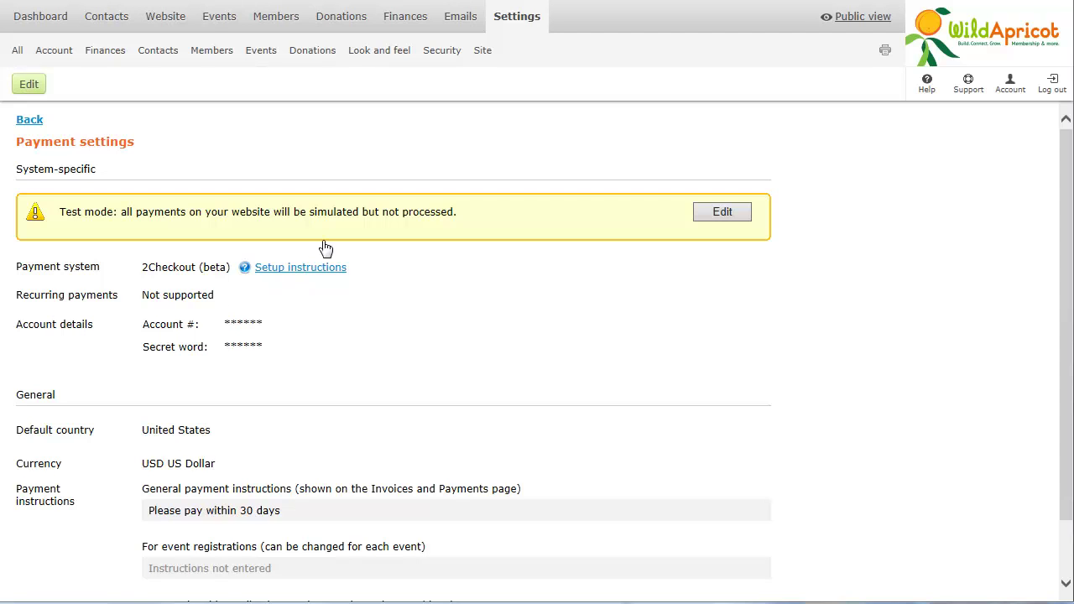
- Set the tax scope to cover both membership invoices and event invoices, and save
mouse_move(399, 28)
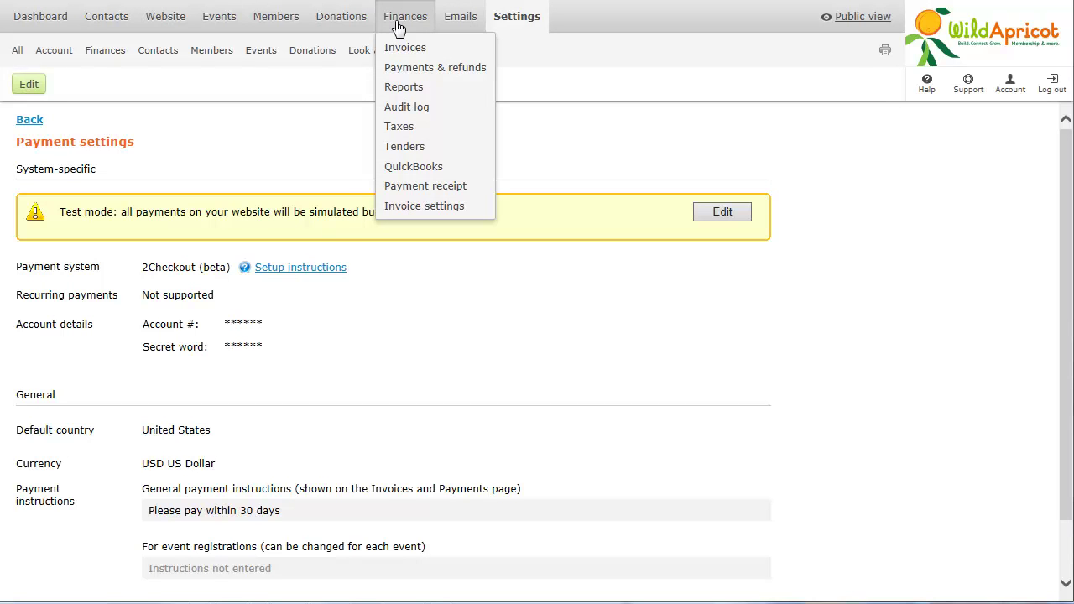
click(404, 130)
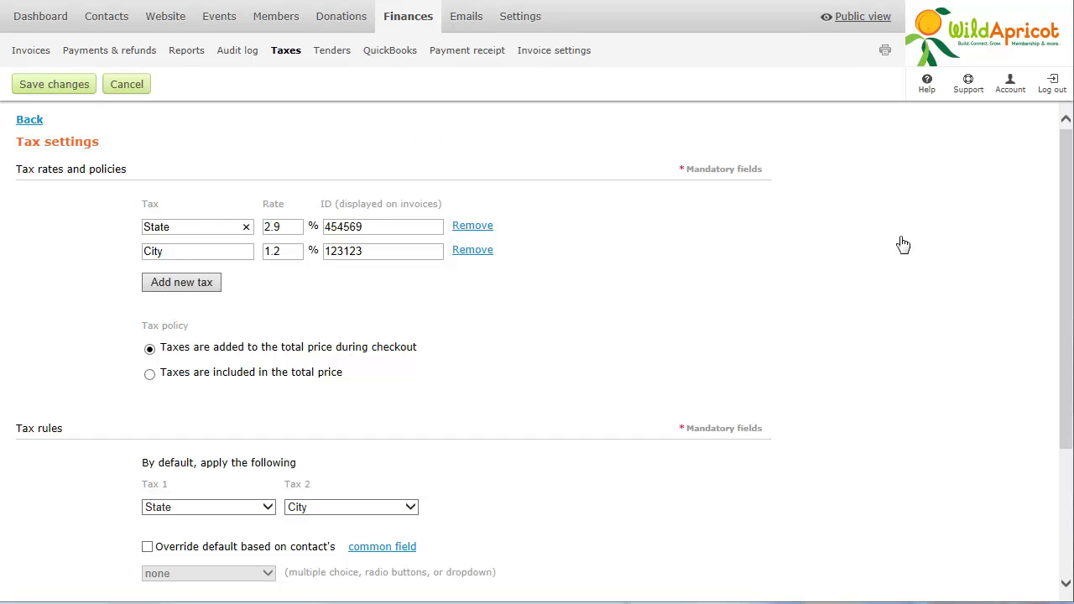
click(1063, 564)
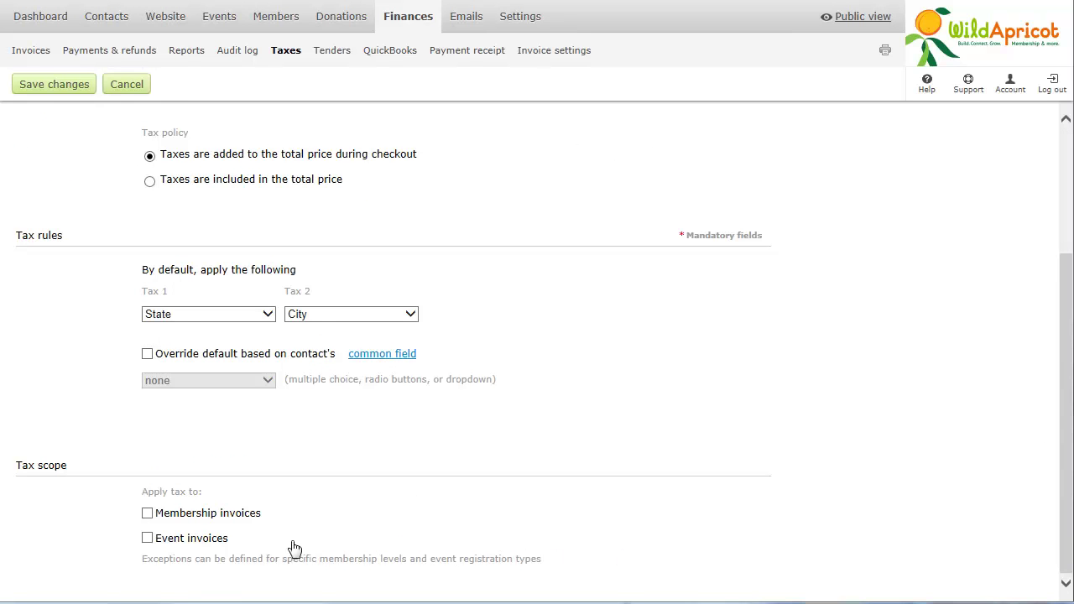
click(146, 514)
click(148, 538)
click(66, 91)
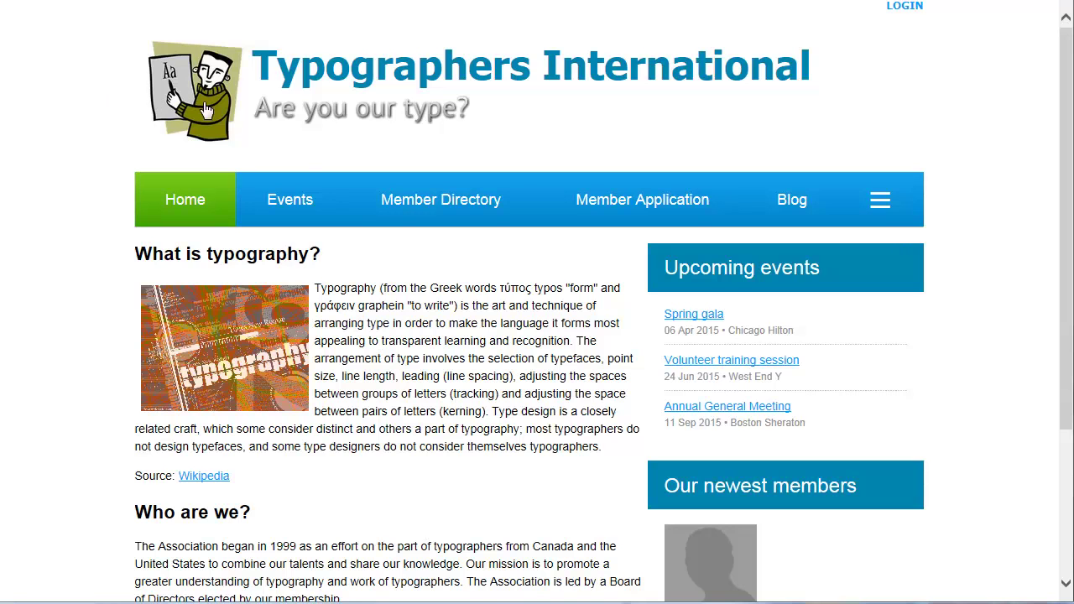
- Go to the public Upcoming events page and click Register under Fall Conference
click(316, 199)
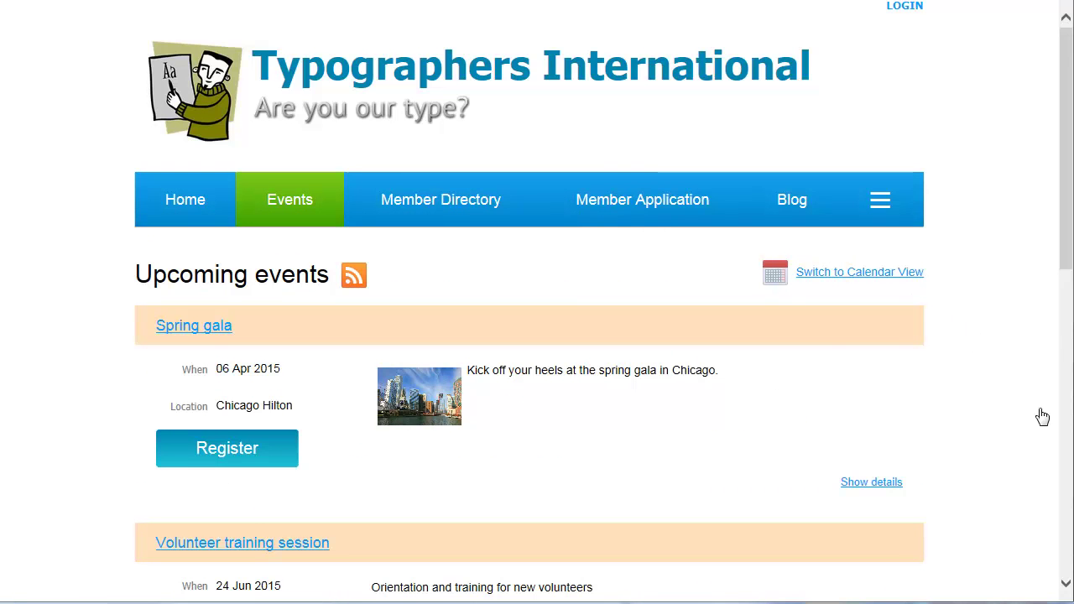
click(1069, 538)
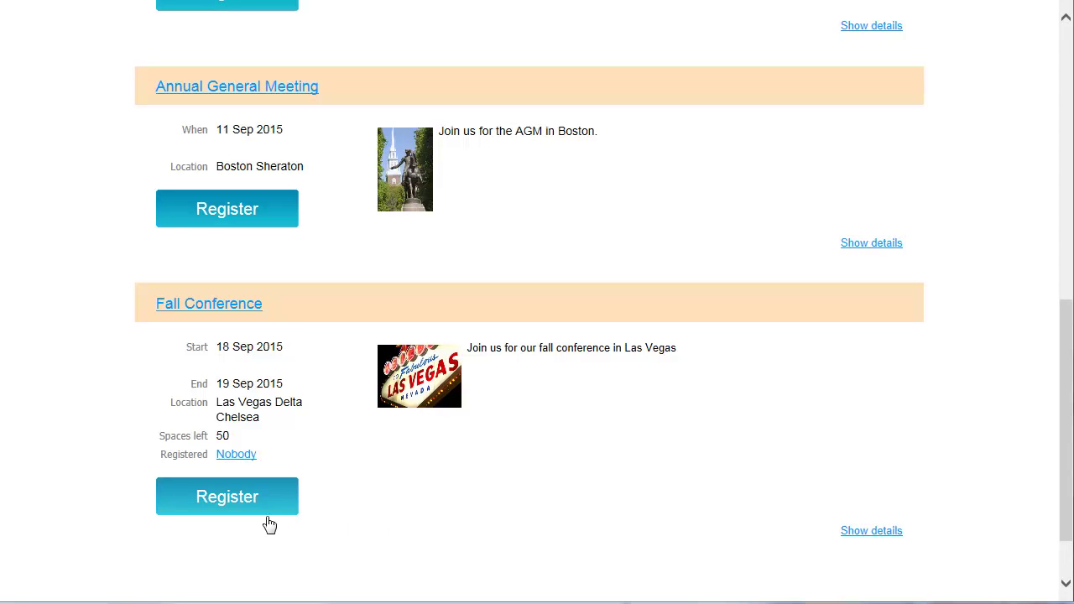
click(198, 511)
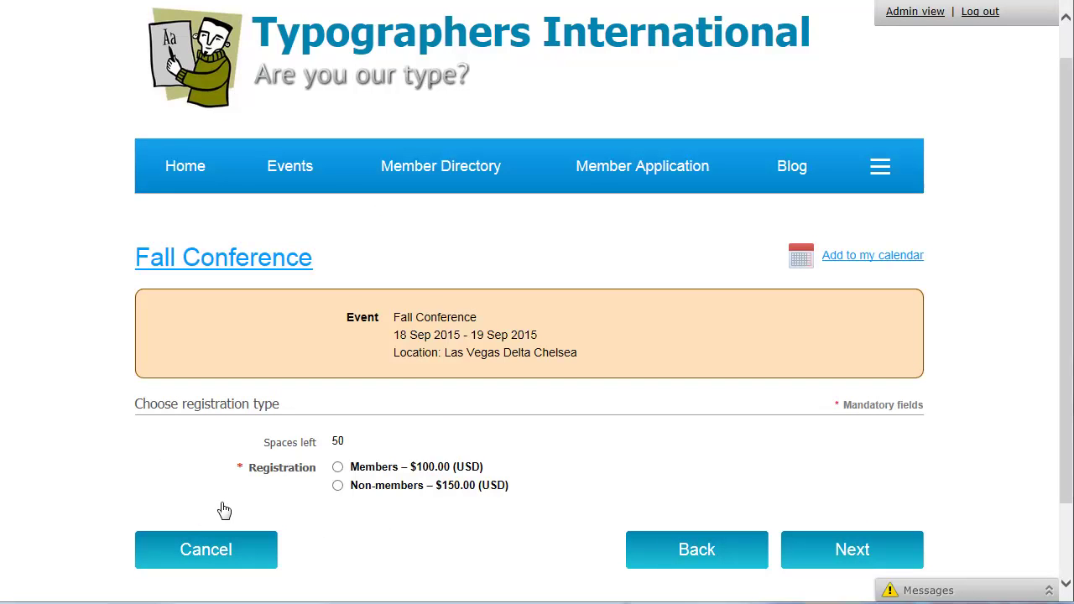
- Register as Members with a Chicken meal, Front section seating ($10.00) and 1 additional guest
click(338, 470)
click(799, 547)
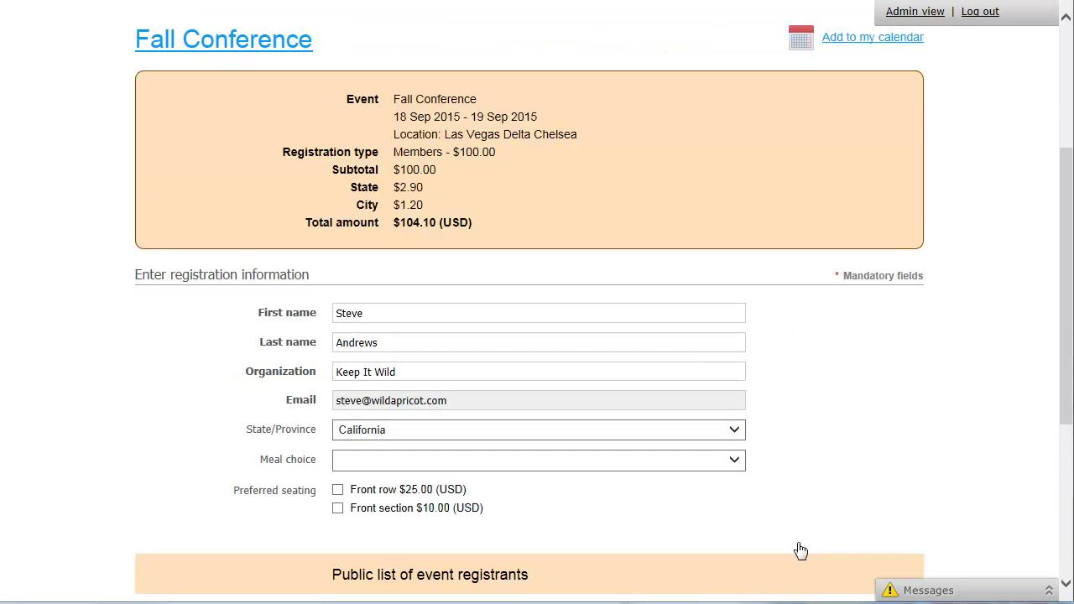
click(735, 461)
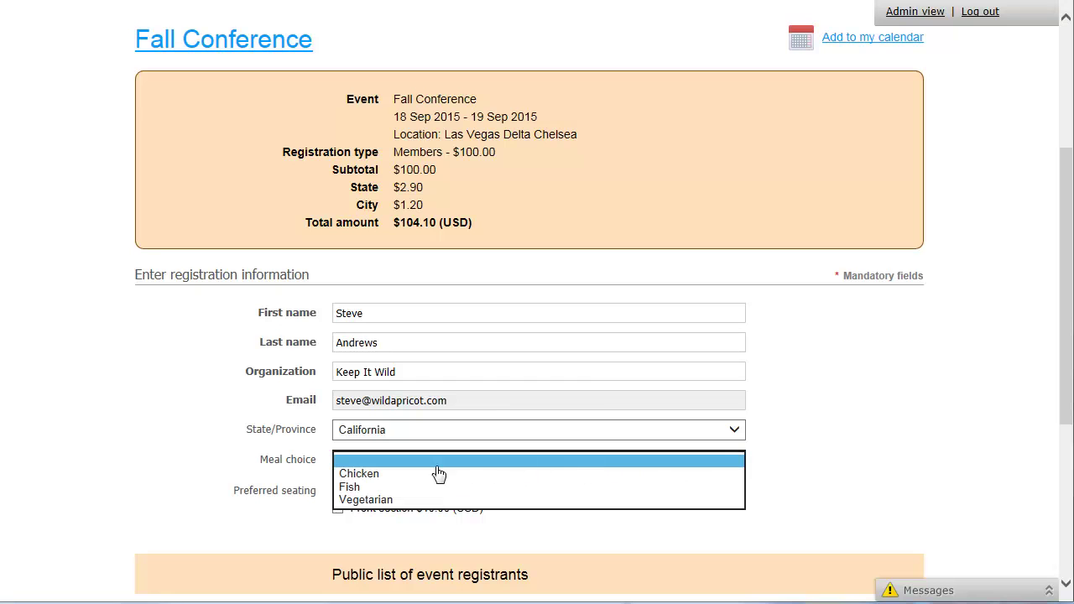
click(378, 475)
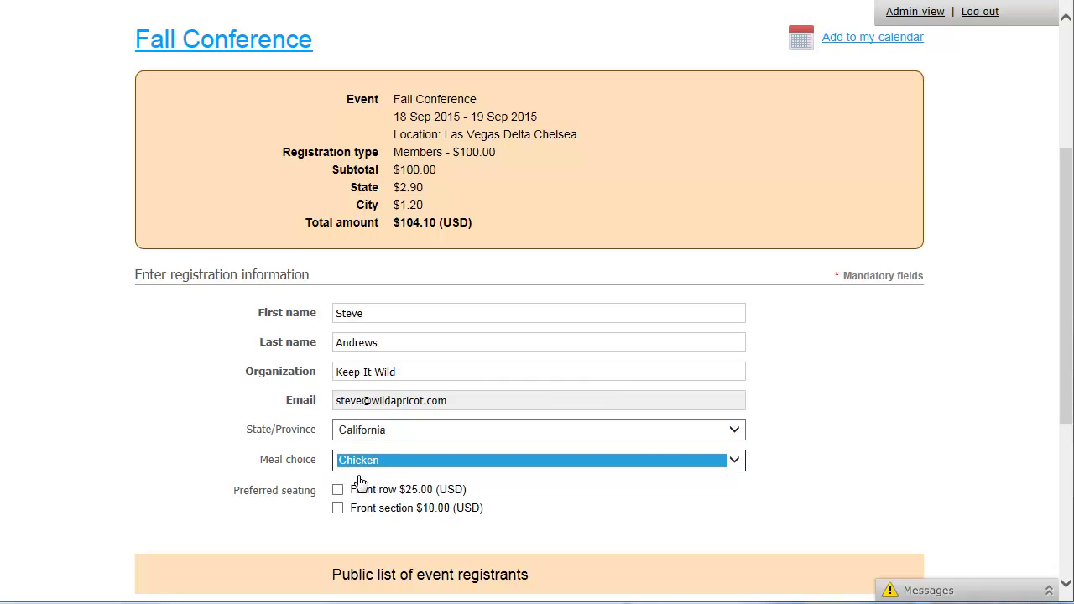
click(339, 508)
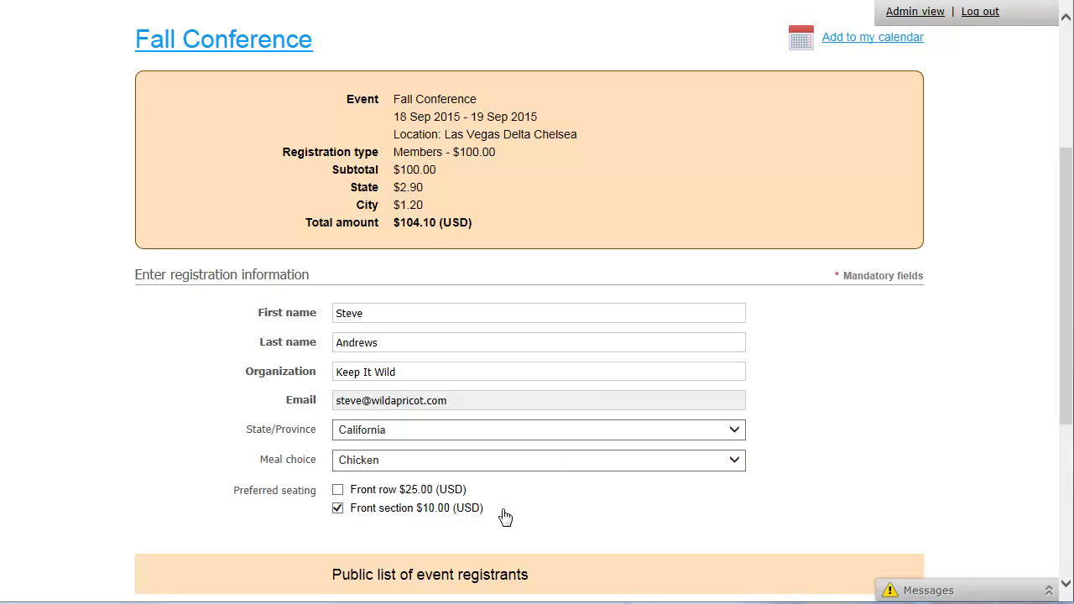
click(1064, 556)
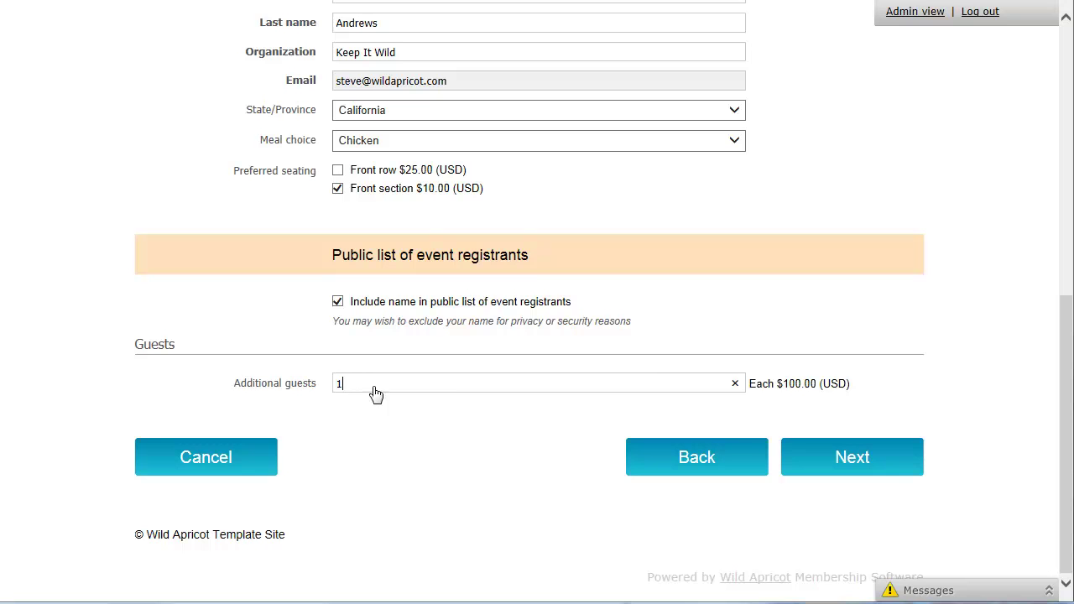
- Review and confirm the $218.61 Fall Conference registration, then choose Pay online
click(811, 462)
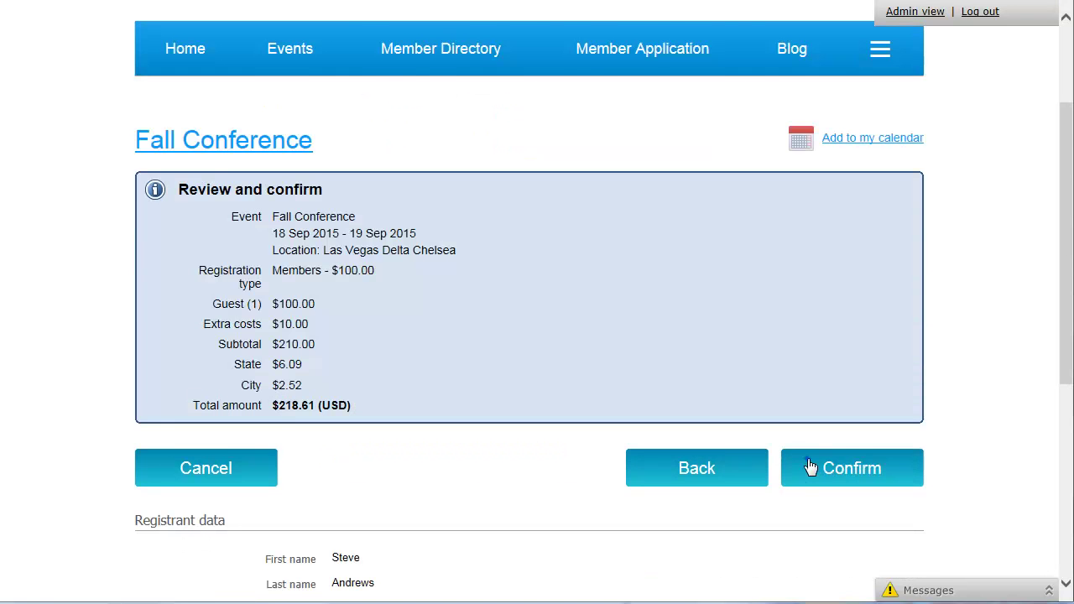
click(810, 467)
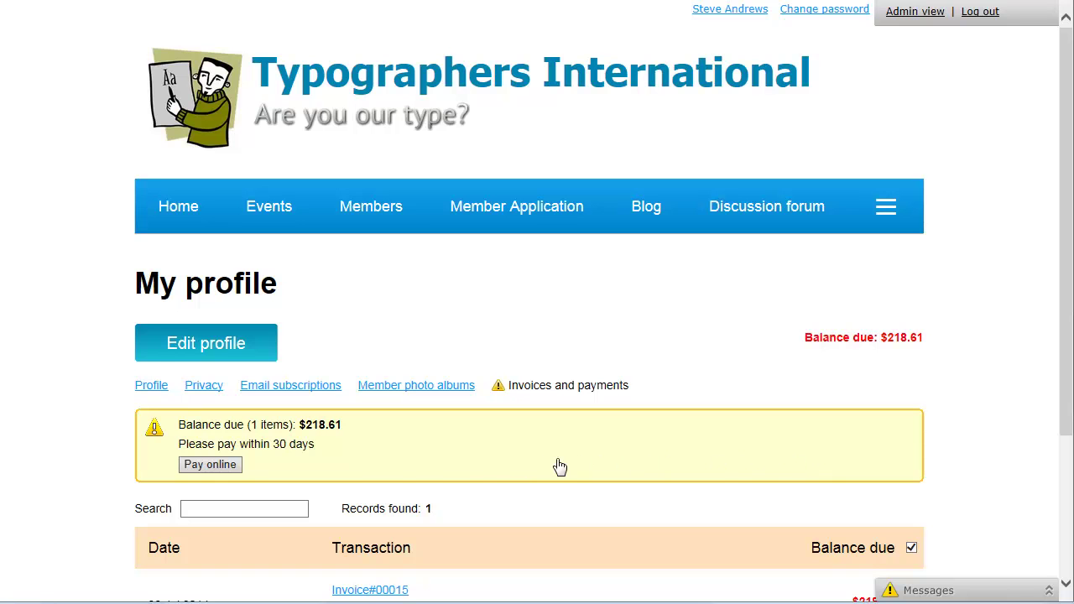
click(203, 466)
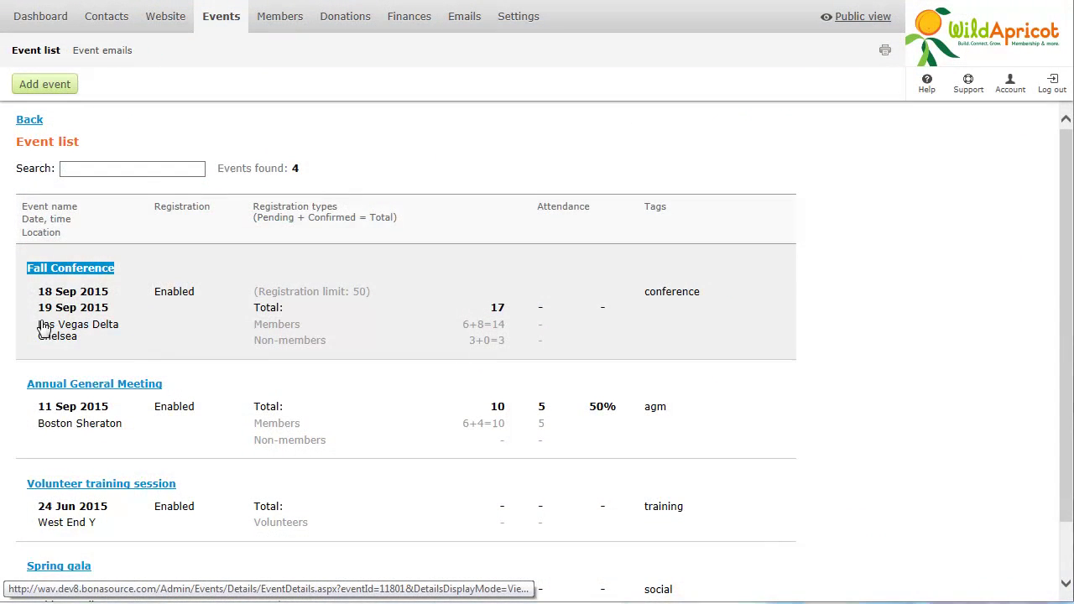
- Open the Fall Conference registrants list, search for 'non-members', then clear the search
click(32, 269)
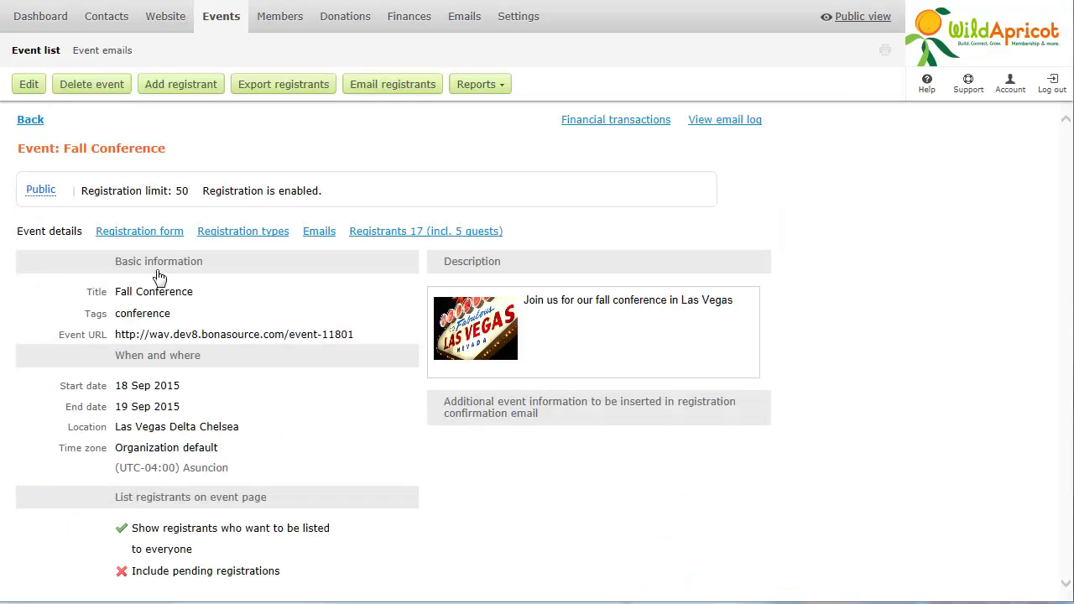
click(369, 231)
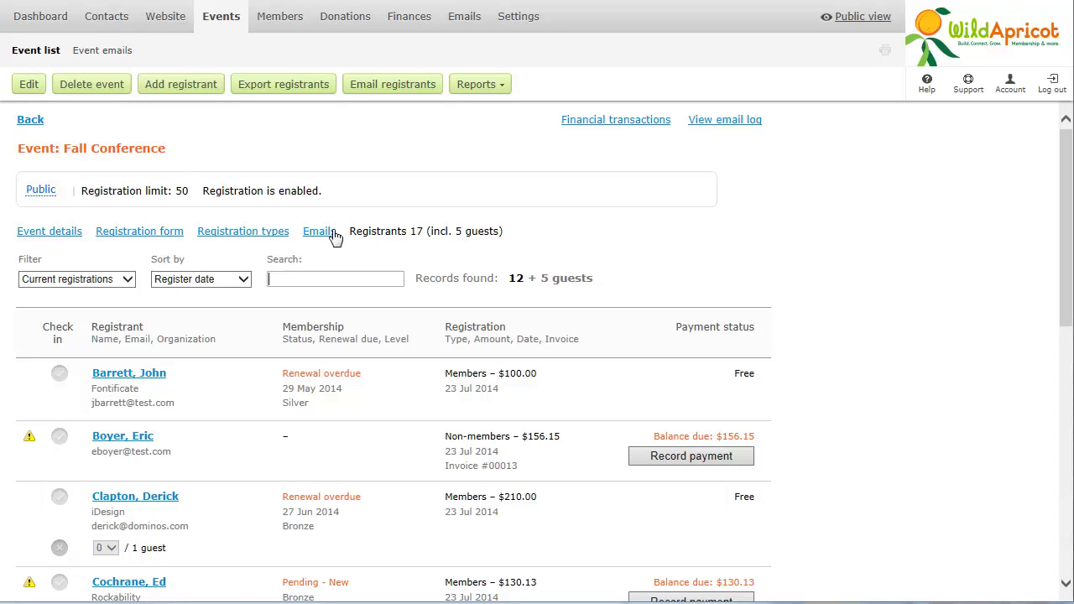
text(non-members)
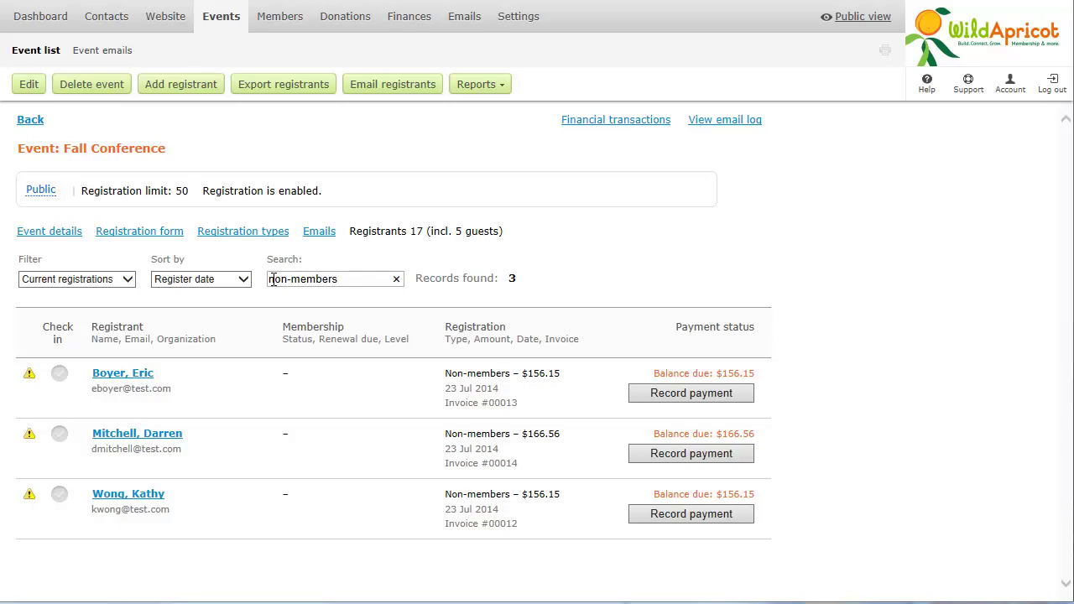
click(398, 286)
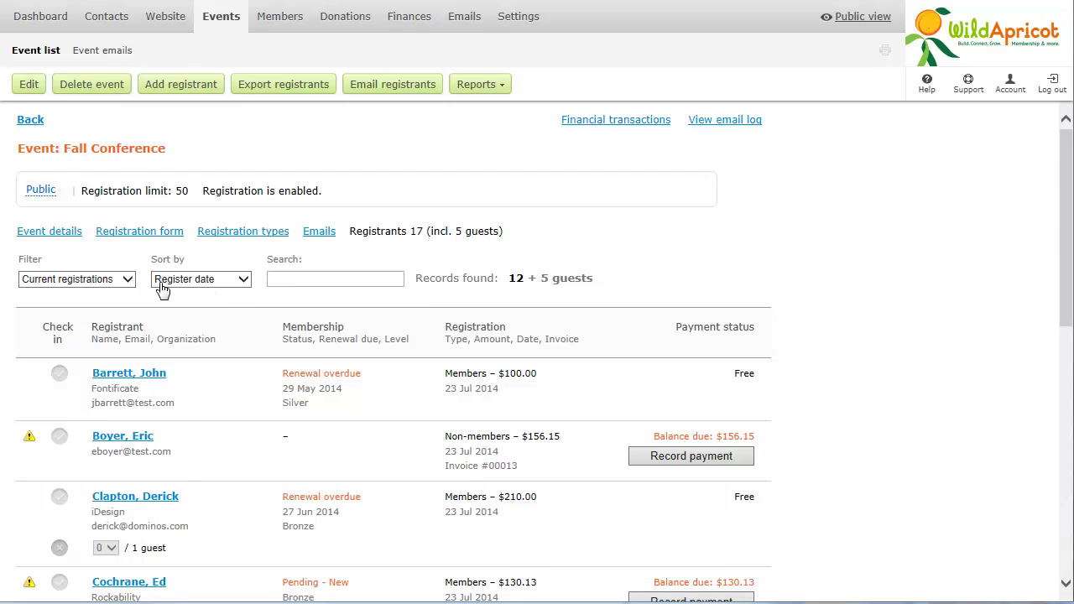
- Filter the registrants to Attention required and sort them by Registration type
click(124, 284)
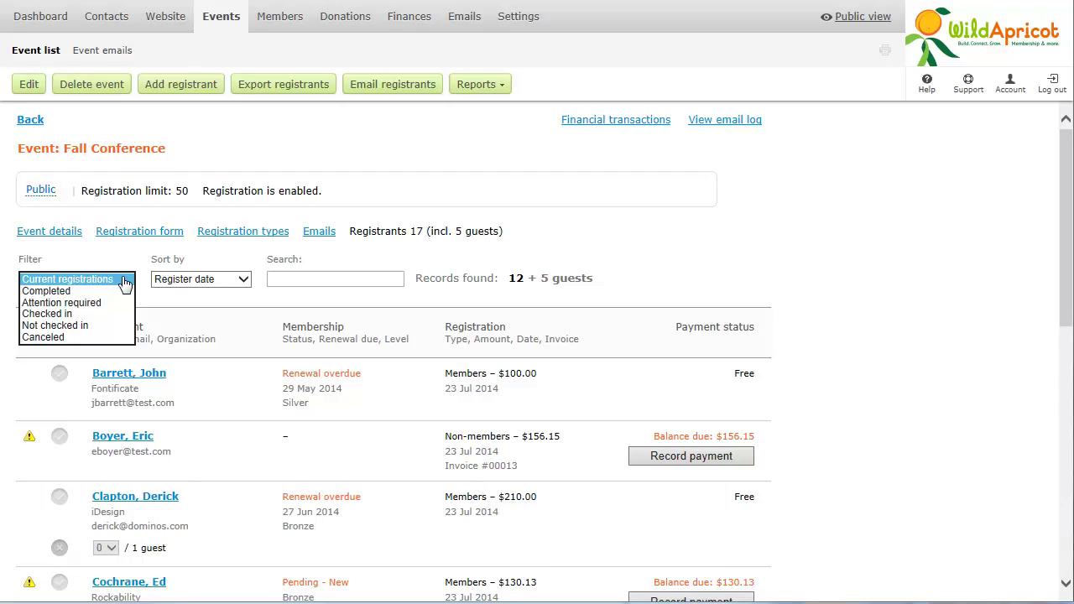
click(100, 304)
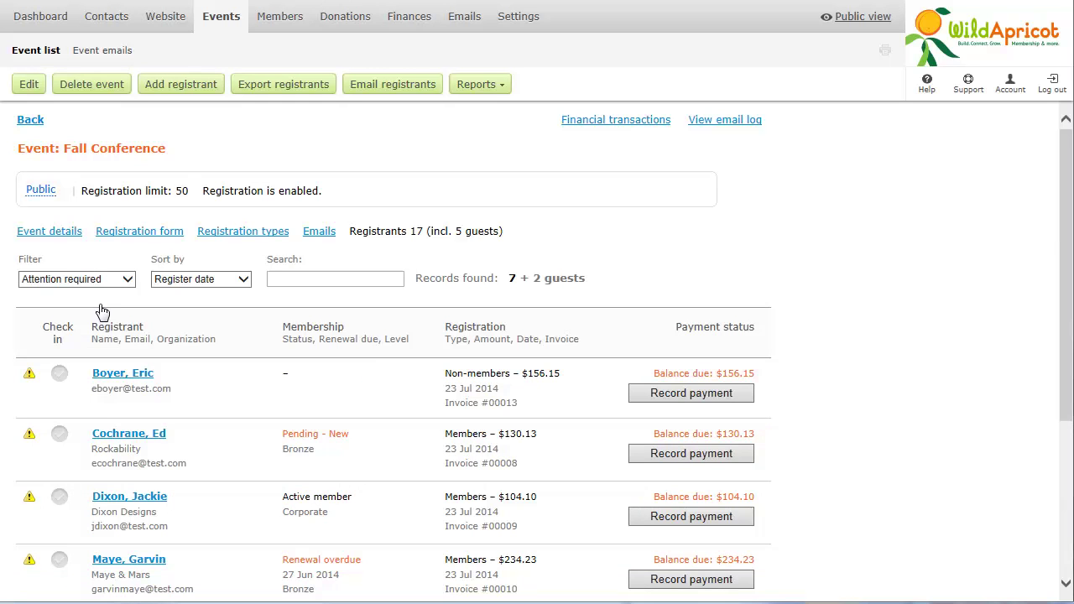
click(243, 284)
click(222, 304)
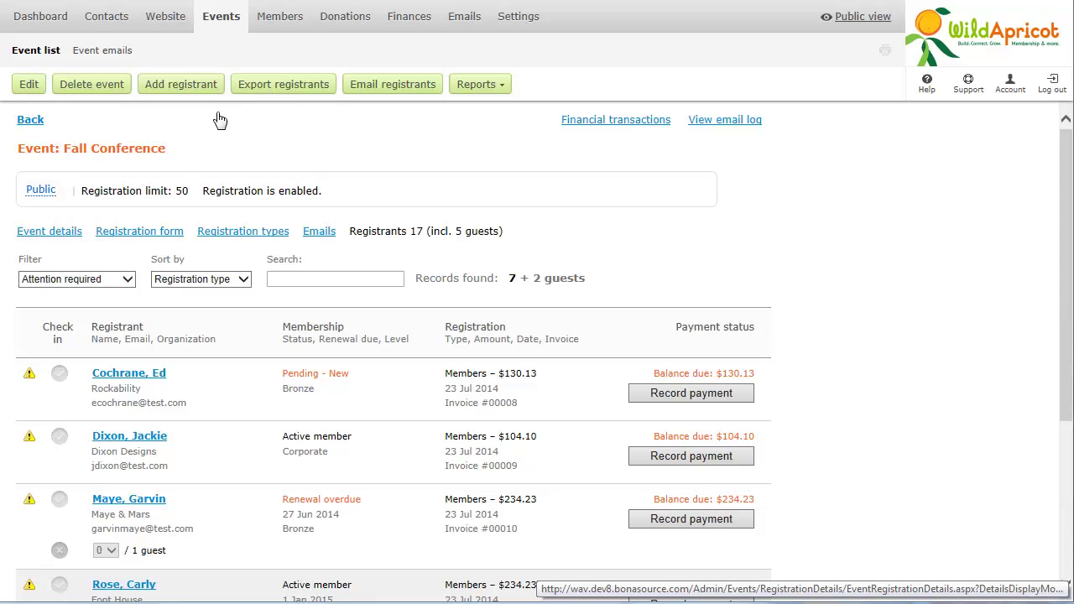
- Review a registrant's details, then check in that registrant and their guest from the list
click(152, 437)
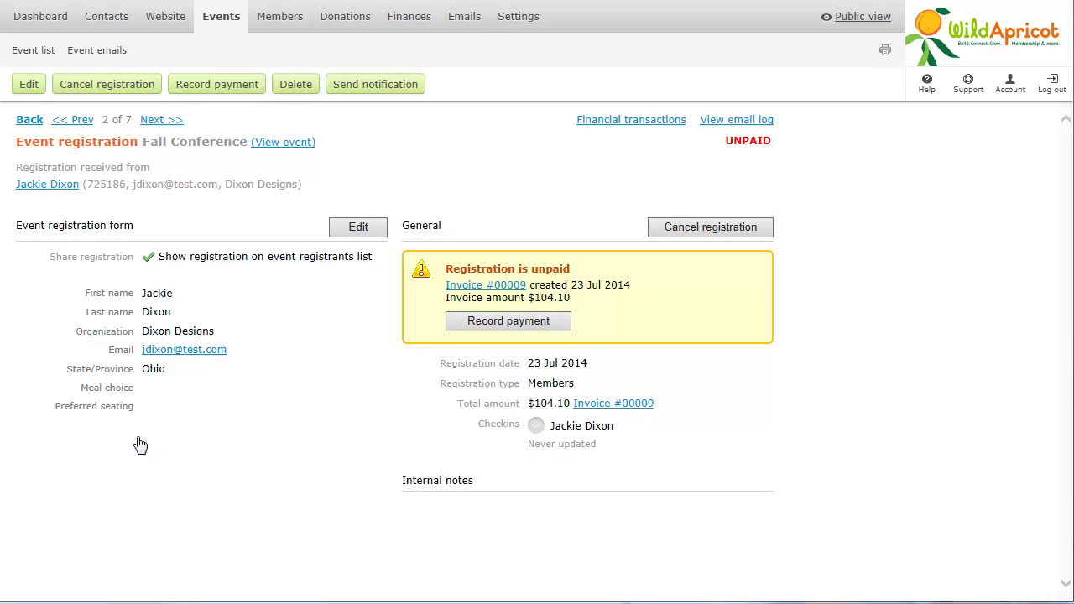
click(30, 120)
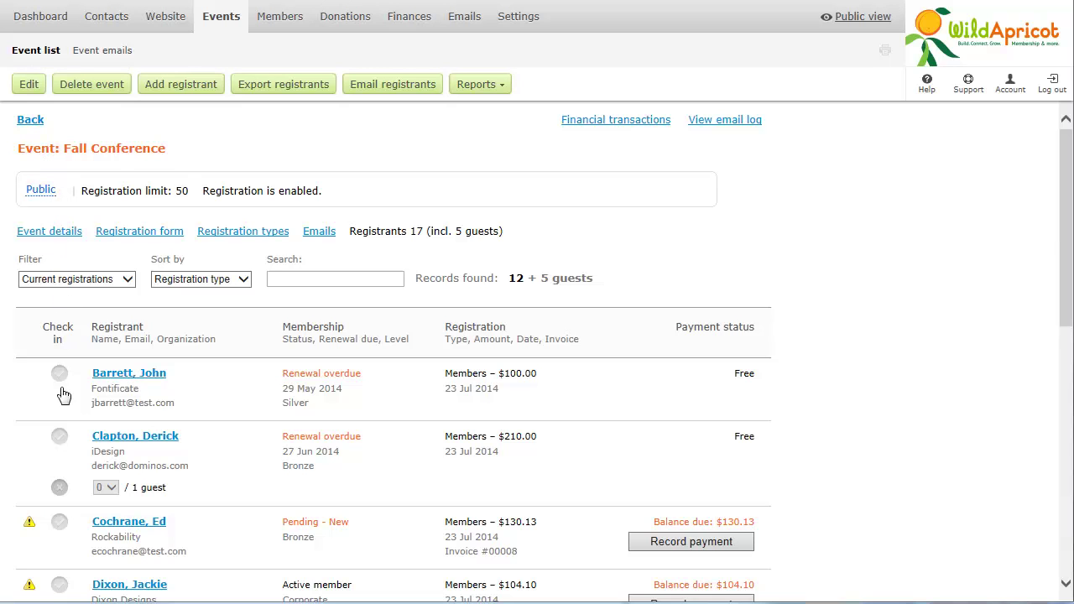
click(61, 437)
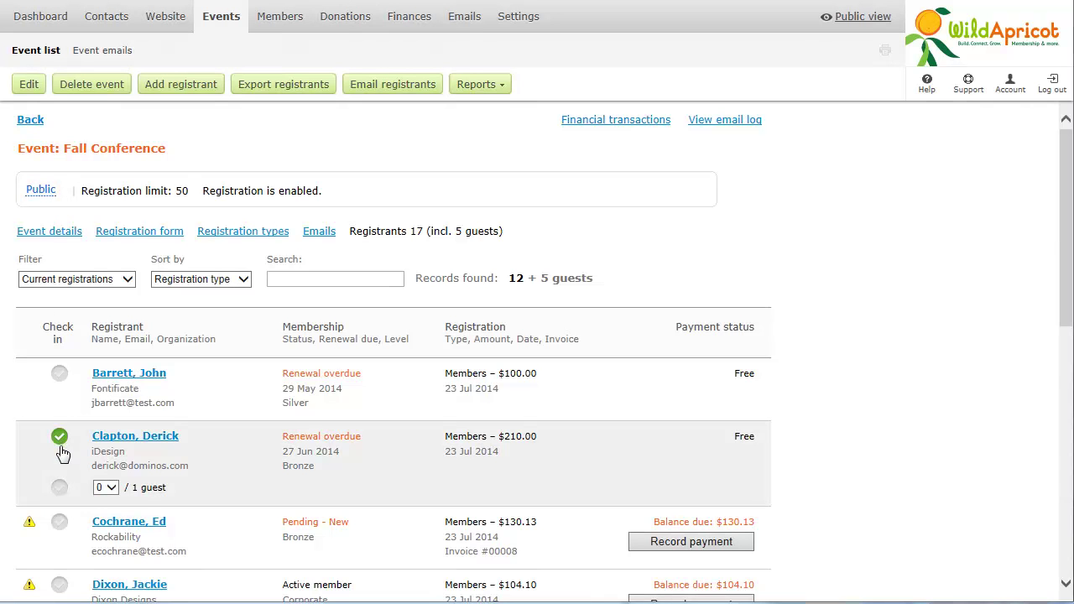
click(60, 488)
click(484, 86)
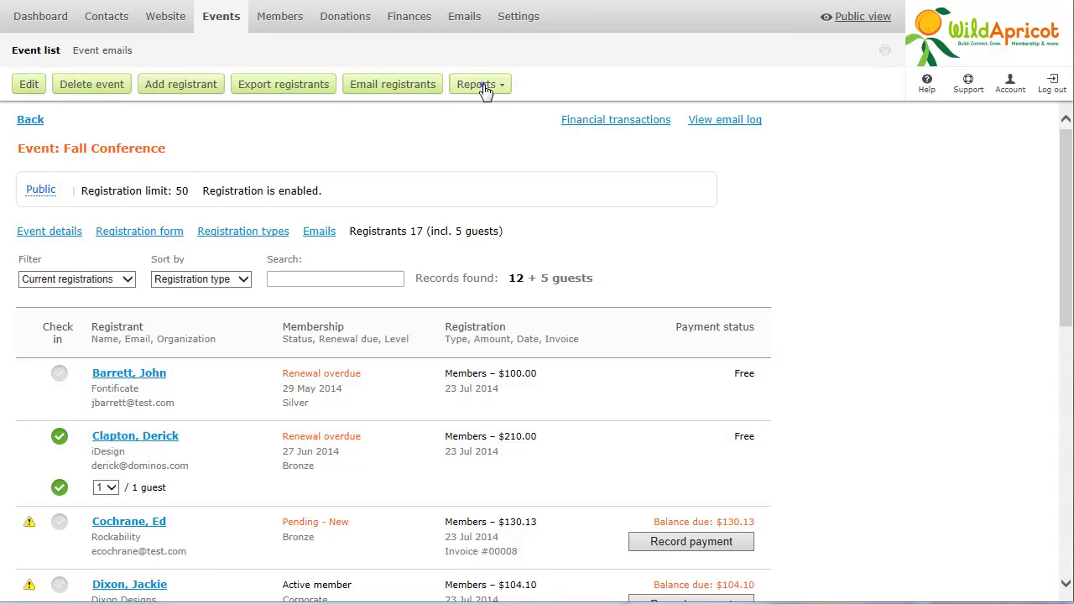
click(483, 114)
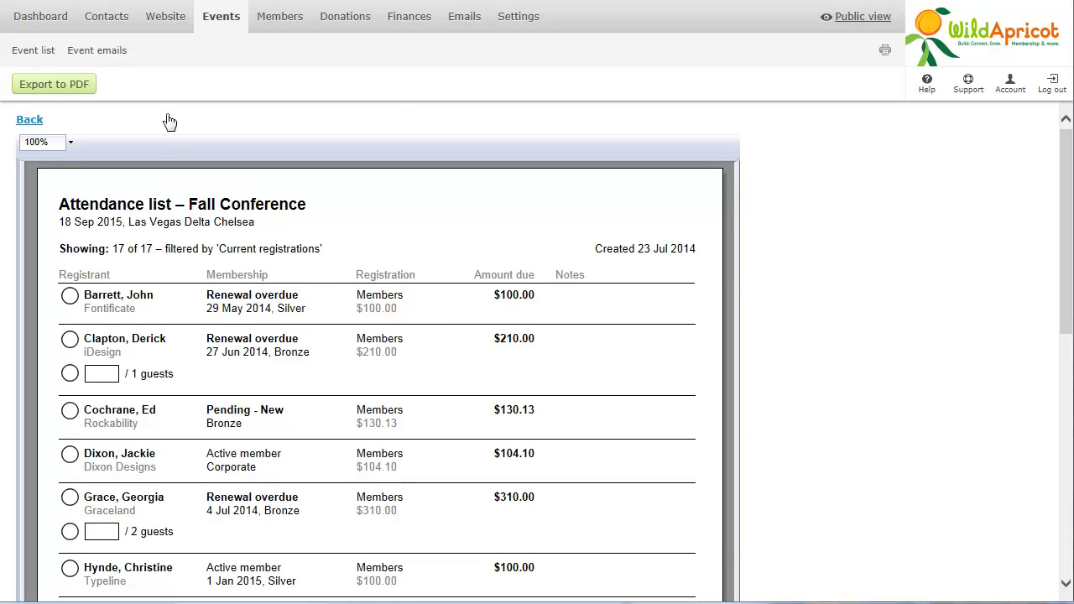
click(23, 123)
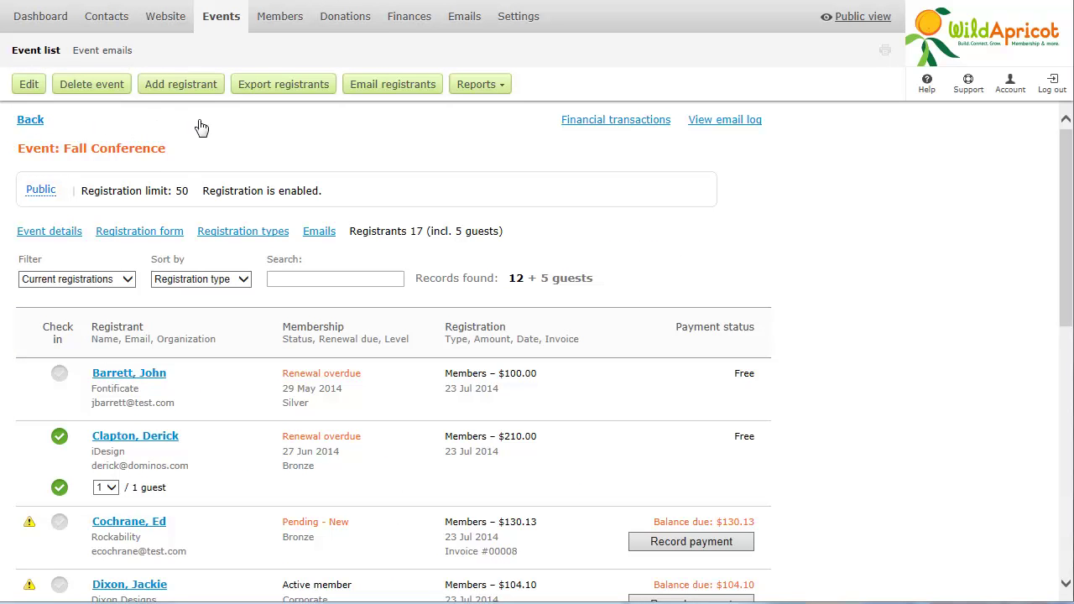
click(478, 85)
click(473, 158)
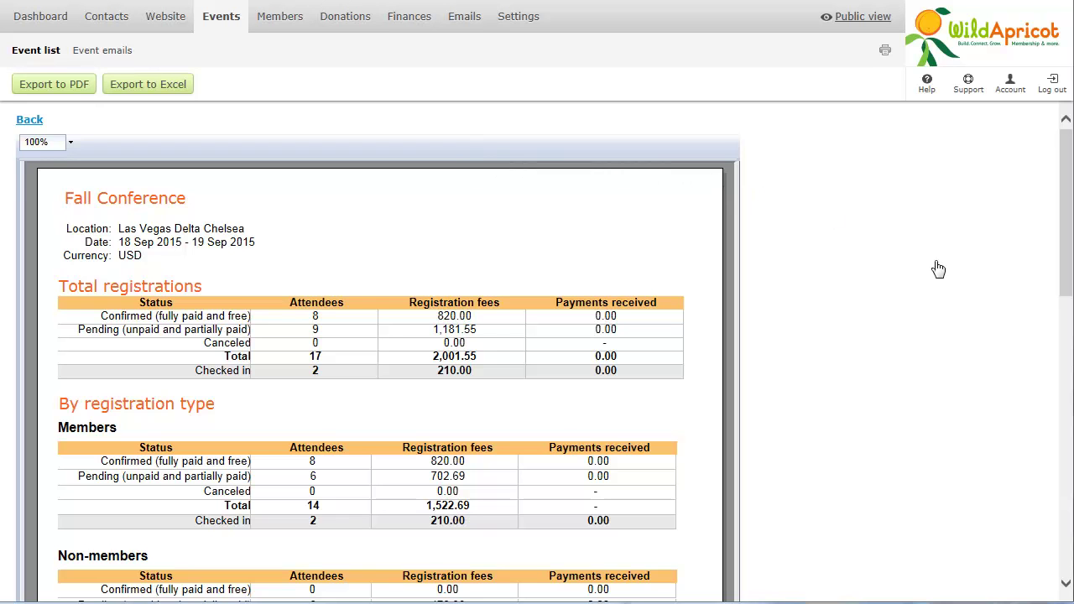
click(1063, 520)
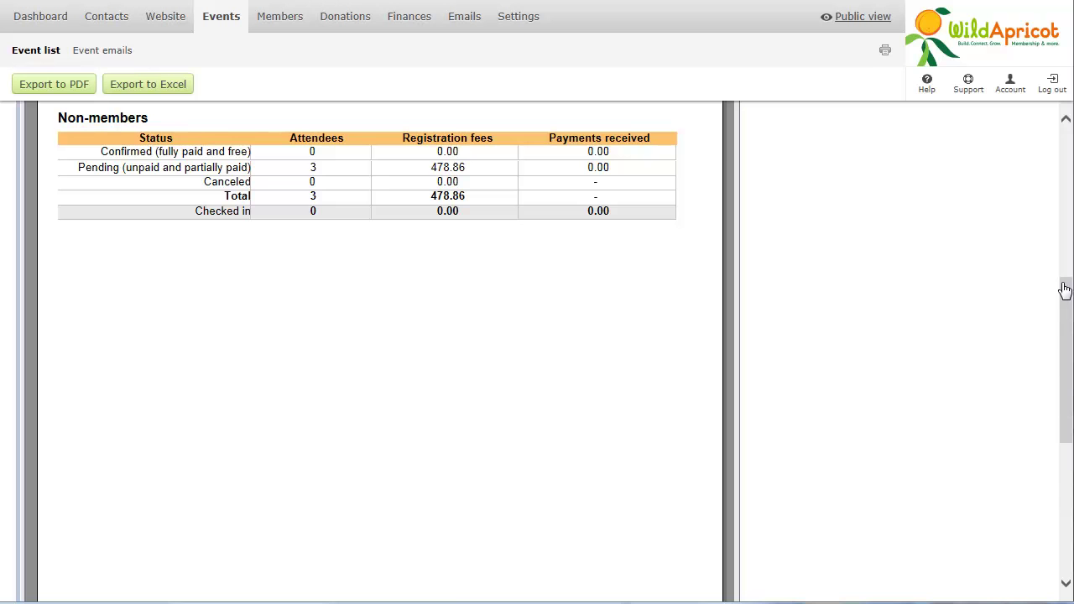
click(1063, 162)
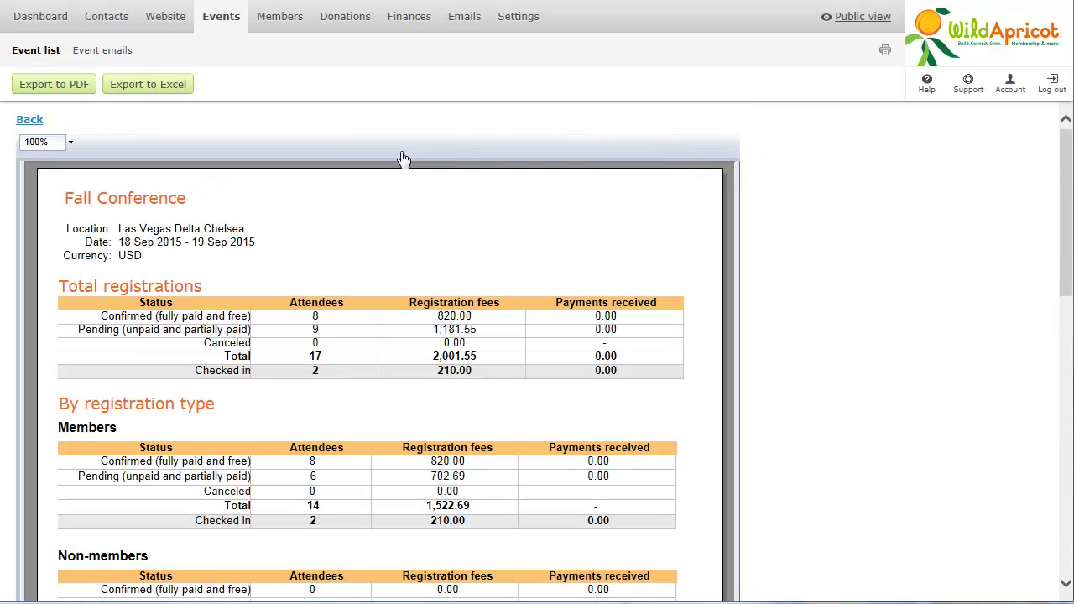
click(30, 121)
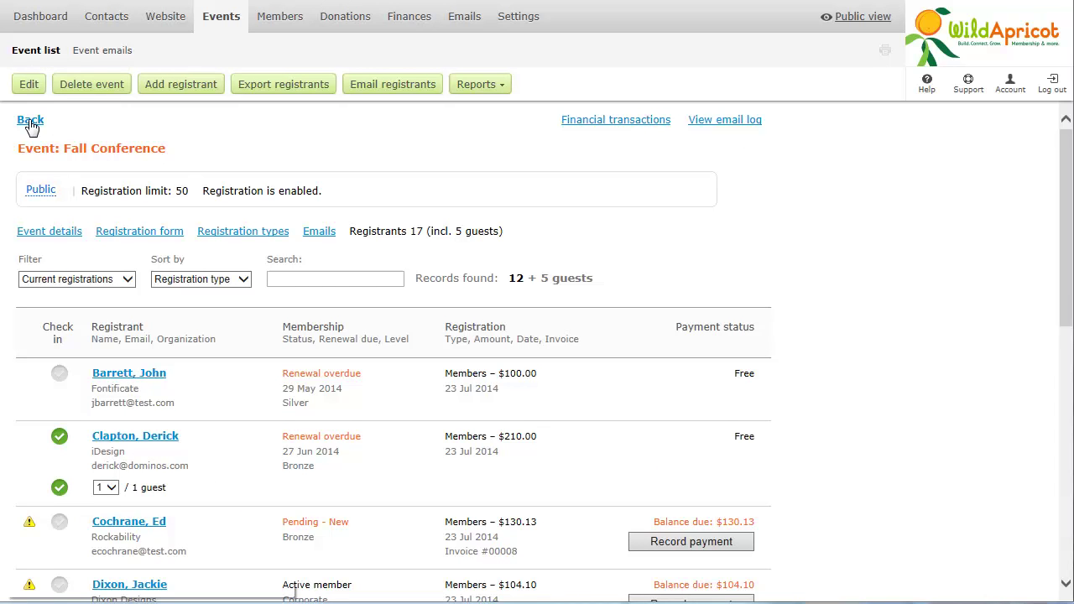
- Generate the Registration fields report of meal and seating counts, then return to the event details
click(468, 85)
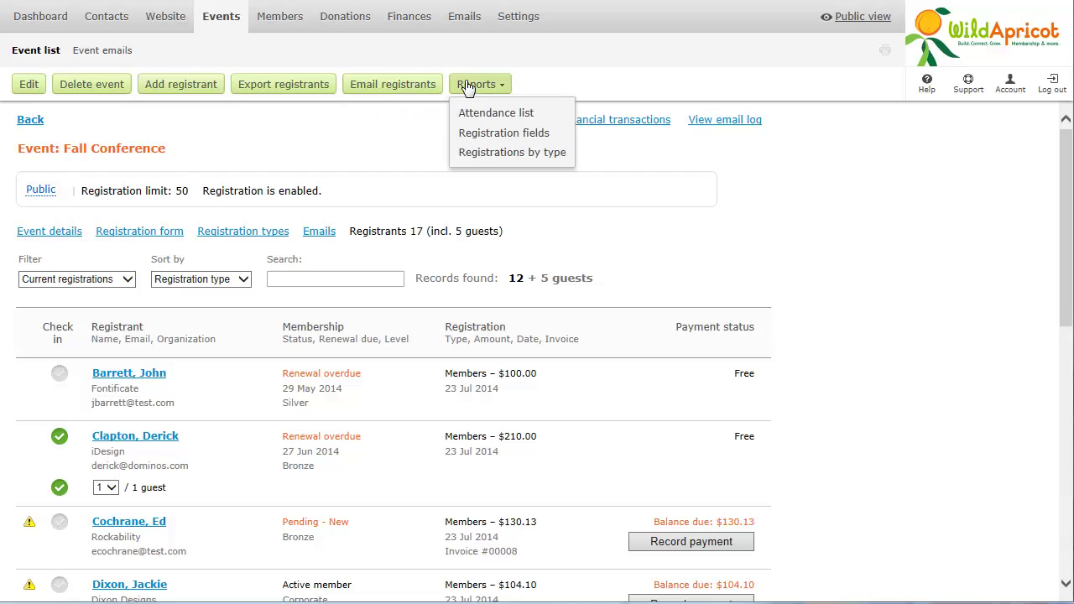
click(474, 142)
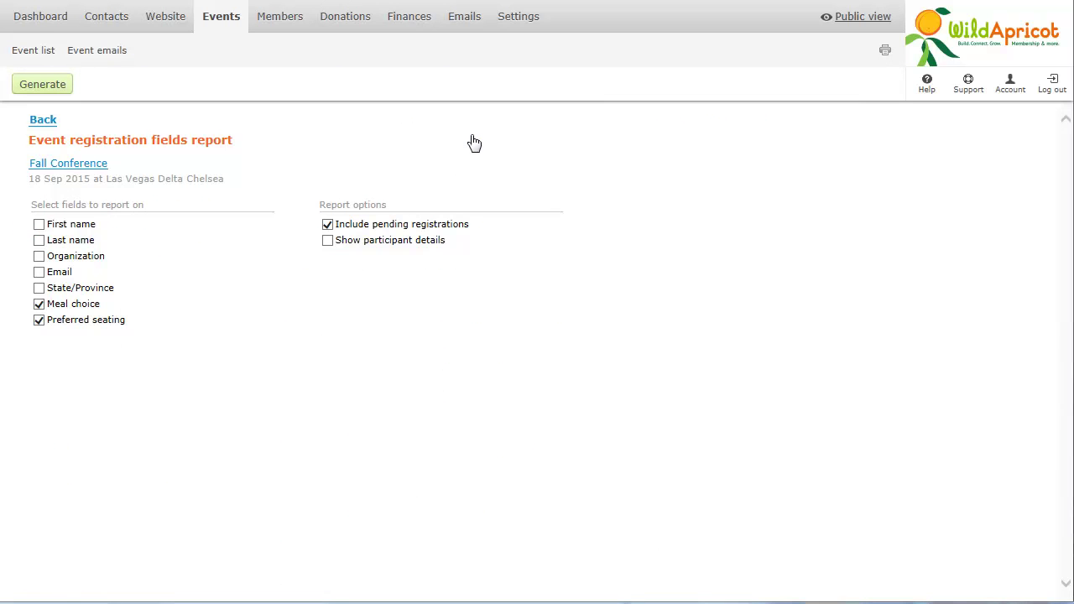
click(50, 91)
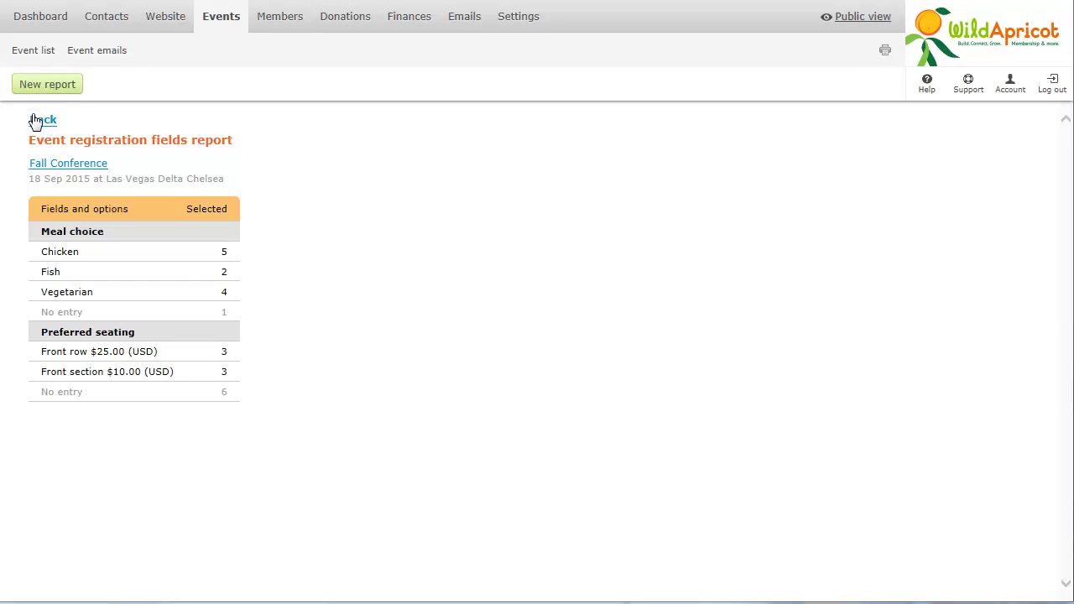
click(37, 122)
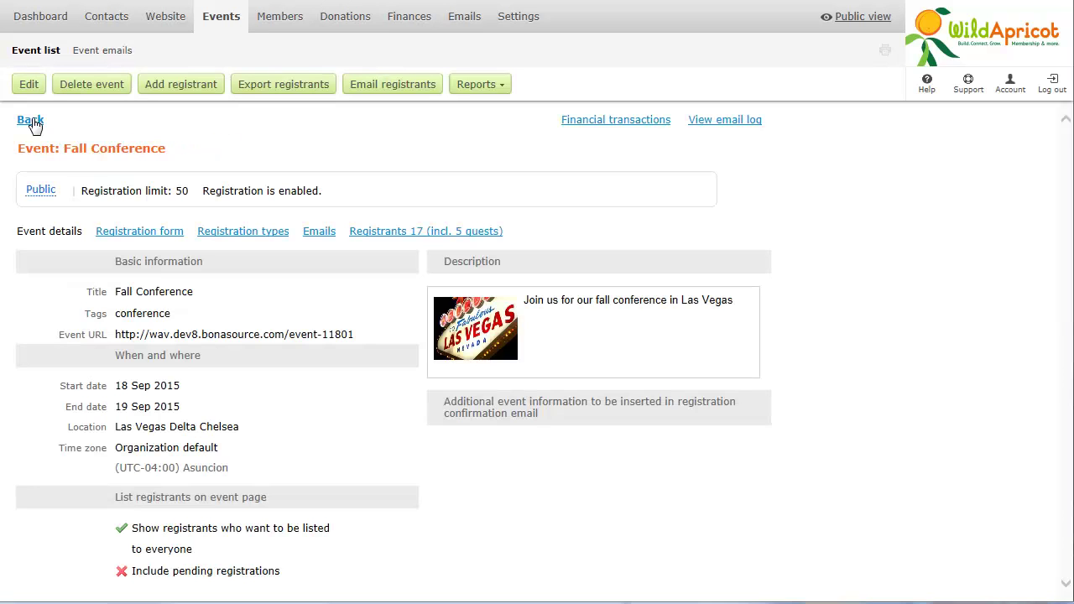